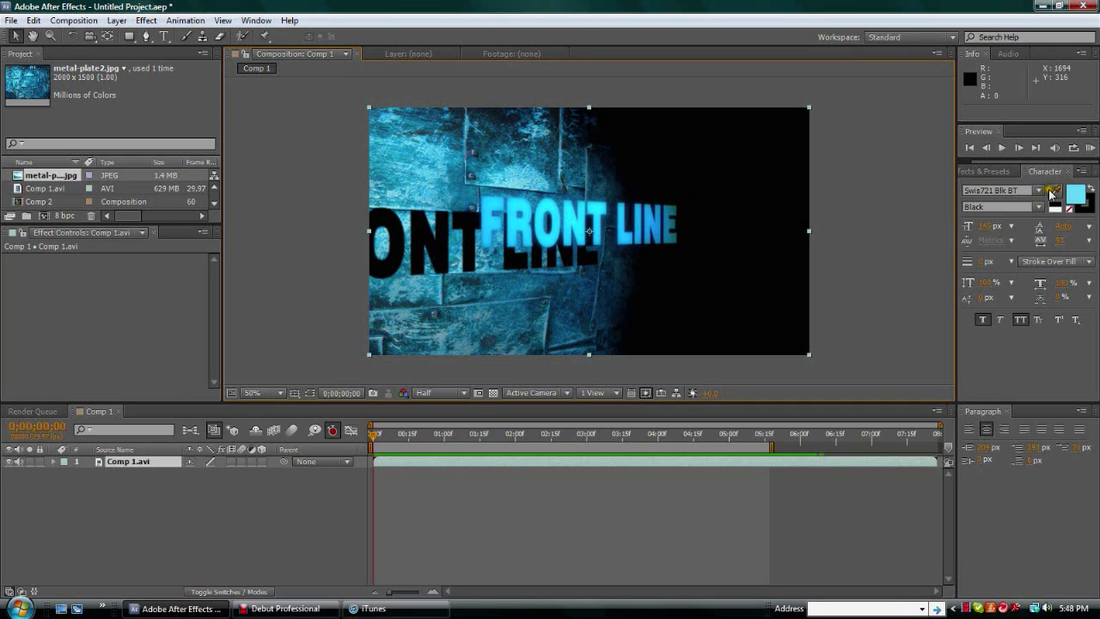
# Preview the finished FRONT LINE title animation and return the playhead to the start
pyautogui.click(1001, 147)
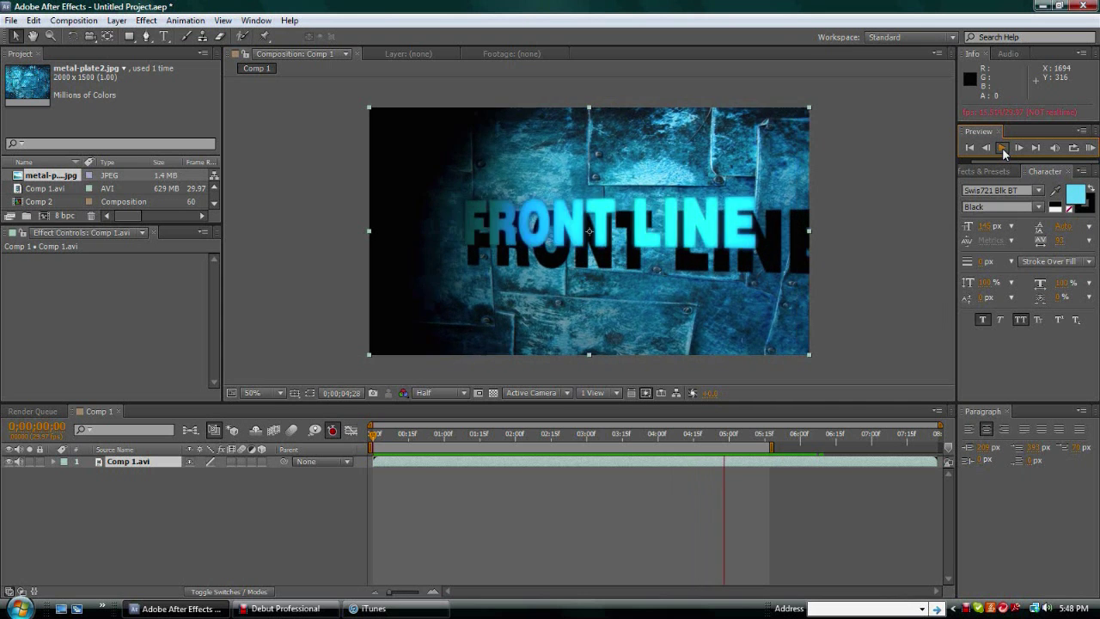
pyautogui.click(1002, 147)
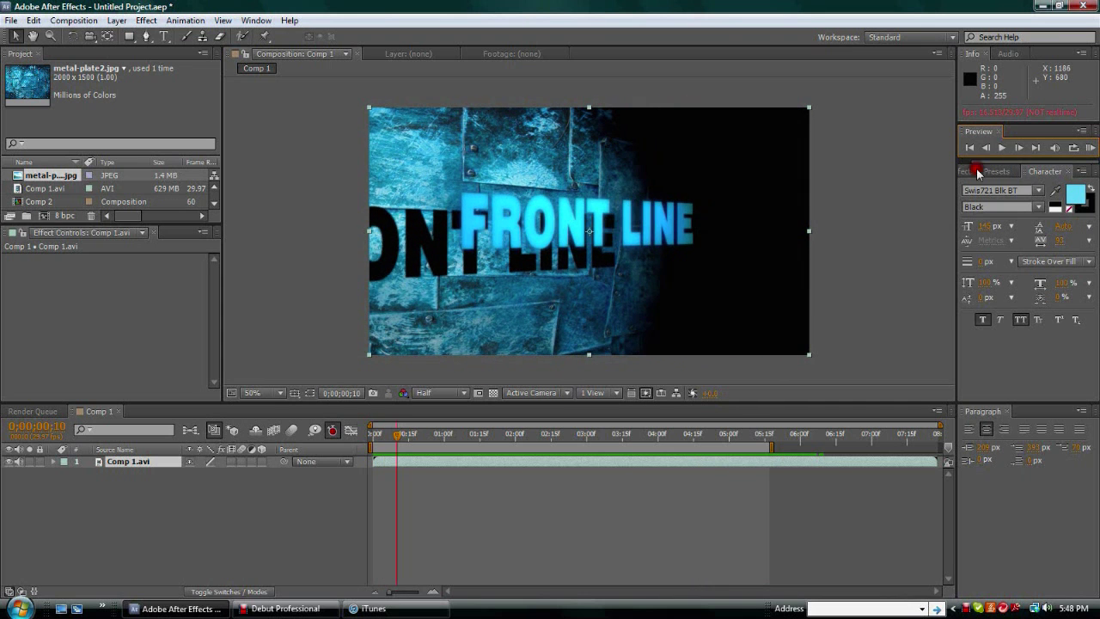
pyautogui.moveTo(397, 432); pyautogui.dragTo(355, 365)
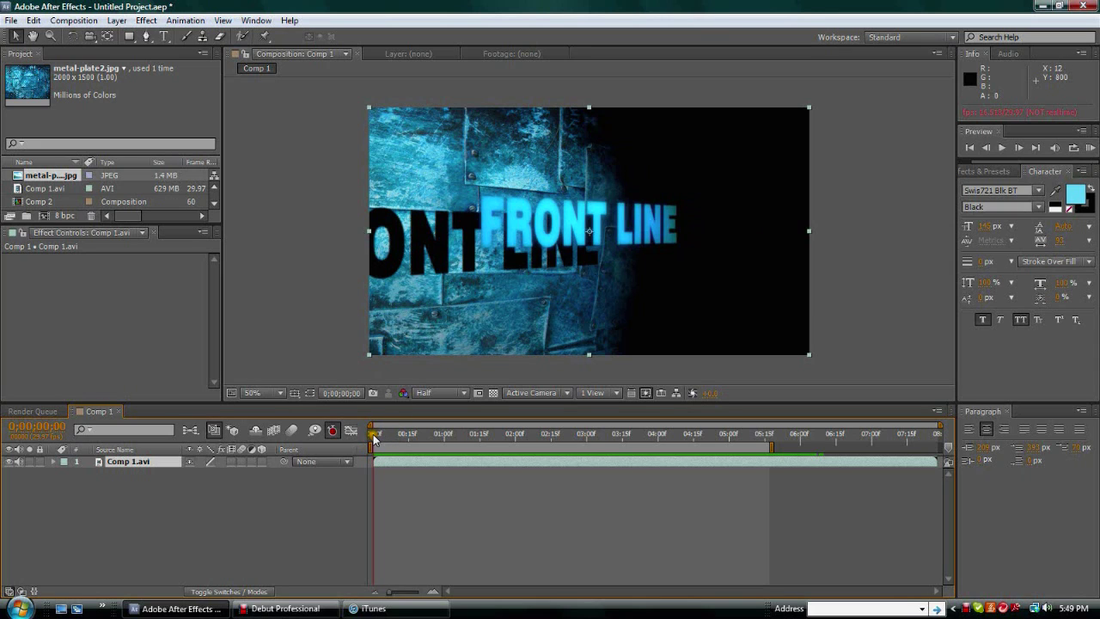
# Create a new composition at 1280 x 720 px, 60 frames per second and 10 seconds long
pyautogui.click(73, 20)
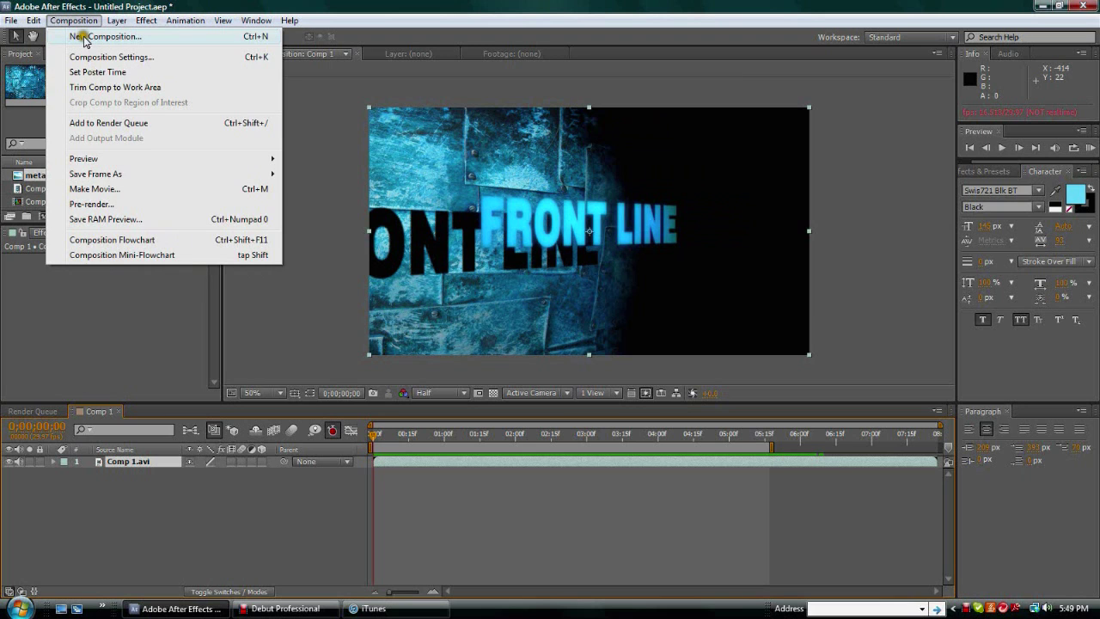
pyautogui.click(92, 38)
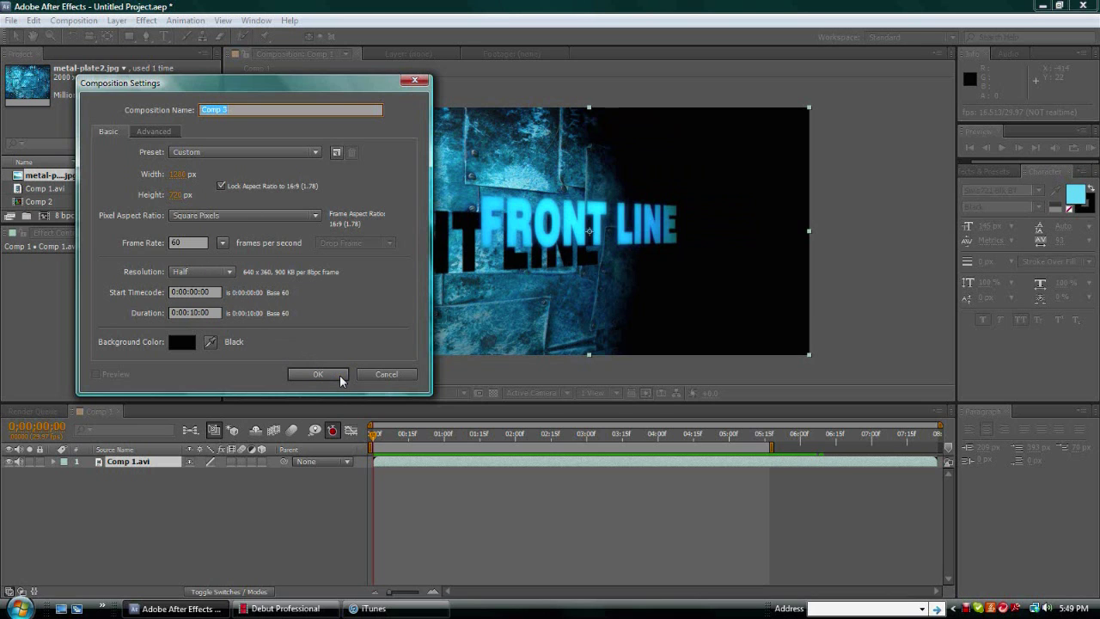
pyautogui.click(318, 374)
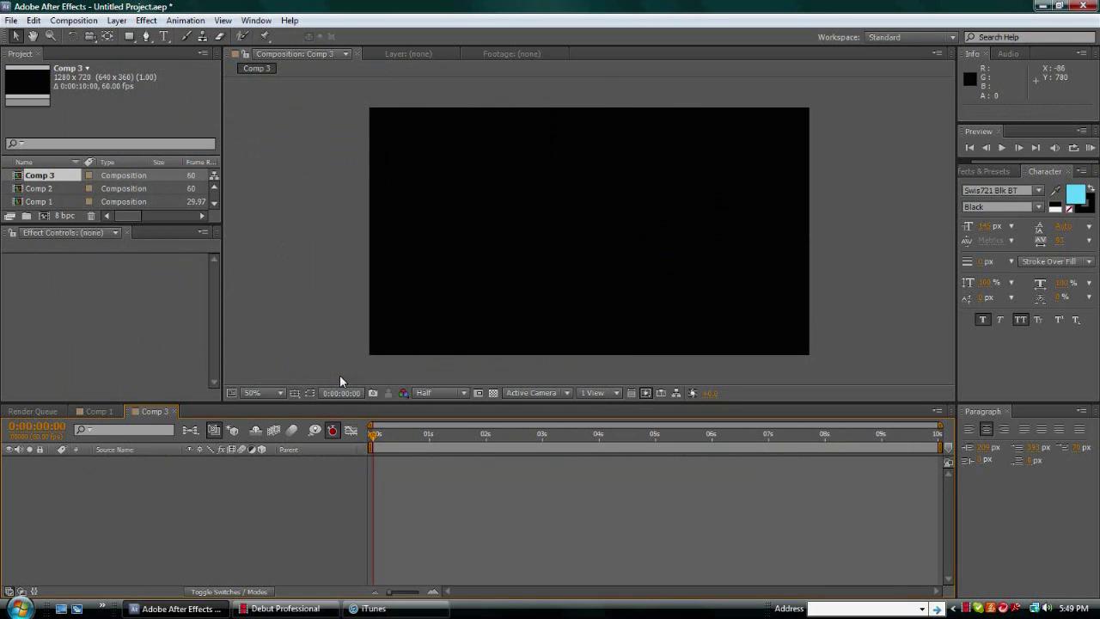
# Import the metal-plate2 image from the PSE folder as footage
pyautogui.click(11, 20)
pyautogui.moveTo(38, 213)
pyautogui.click(237, 215)
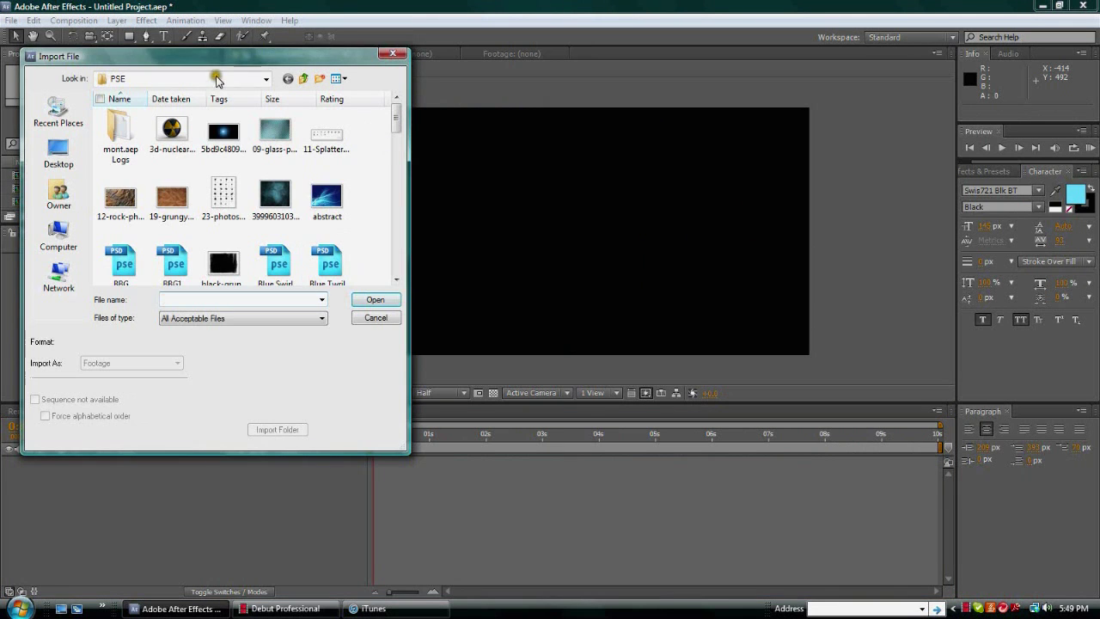
pyautogui.moveTo(397, 129); pyautogui.dragTo(386, 210)
pyautogui.click(276, 163)
pyautogui.click(331, 172)
pyautogui.click(172, 163)
pyautogui.click(111, 167)
pyautogui.click(119, 236)
pyautogui.click(224, 163)
pyautogui.scroll(1, 249, 185)
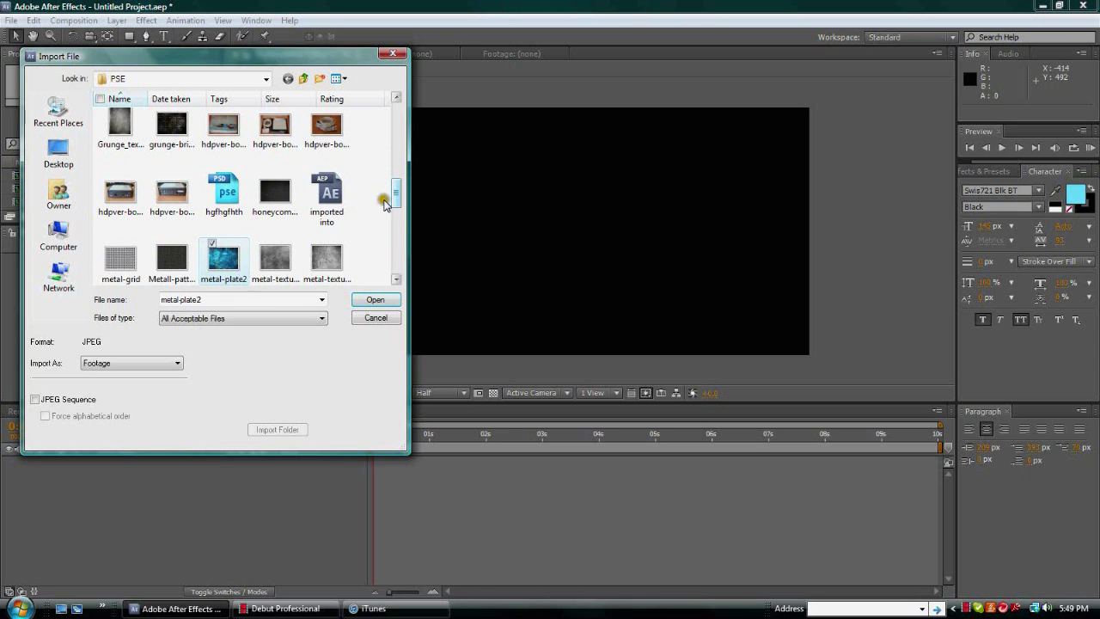
pyautogui.scroll(-2, 378, 200)
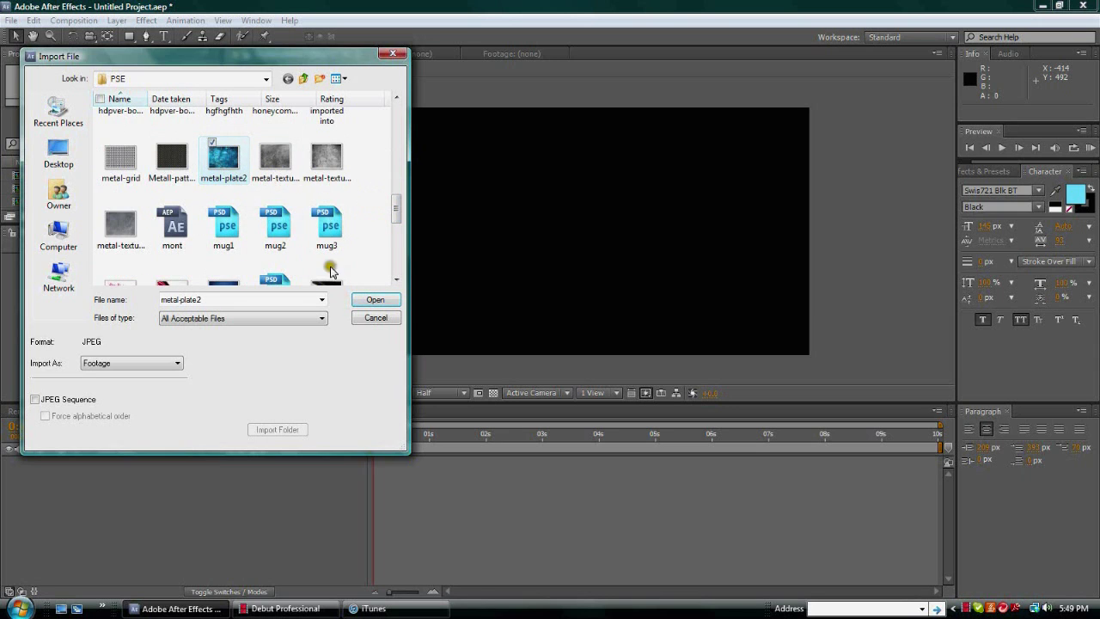
pyautogui.click(374, 300)
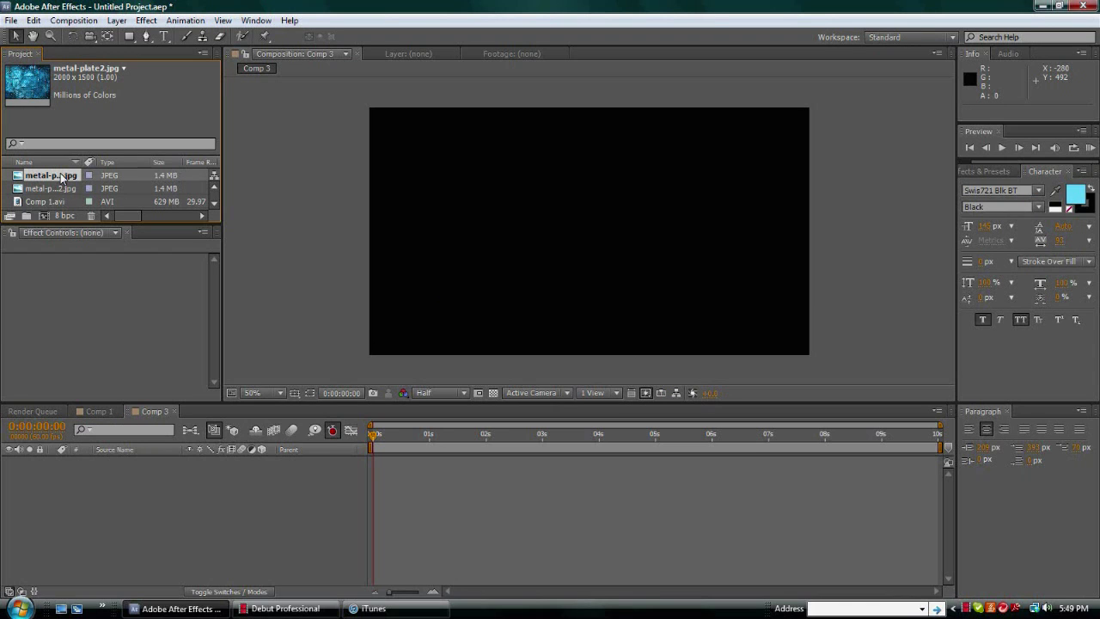
# Place metal-plate2.jpg centred in the new composition and scale it down until its width matches the frame
pyautogui.moveTo(62, 178); pyautogui.dragTo(591, 232)
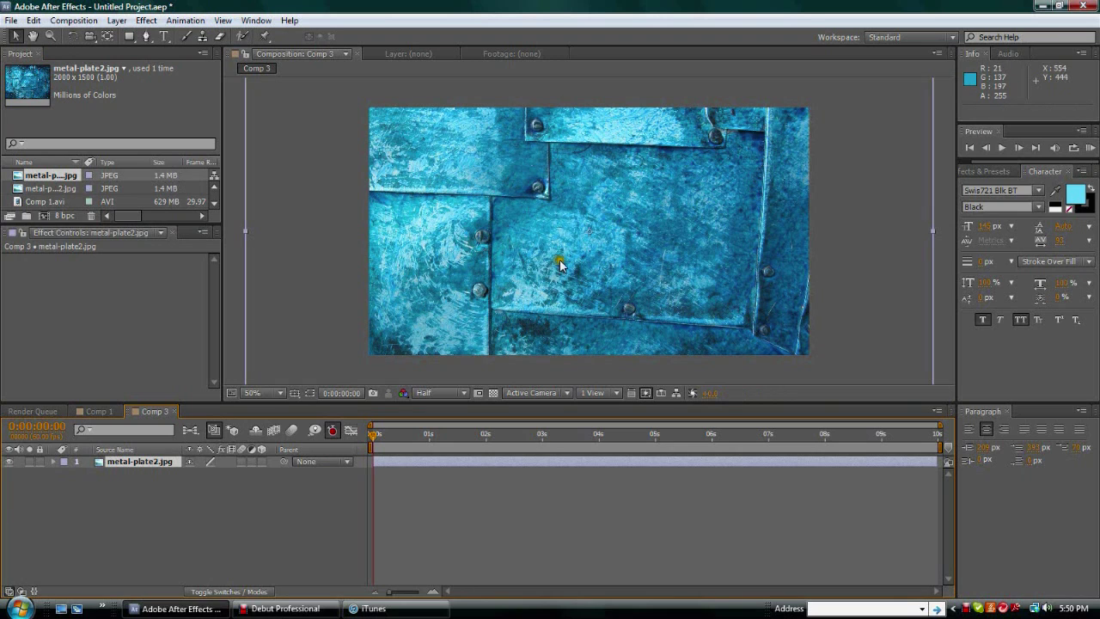
pyautogui.scroll(-2, 594, 232)
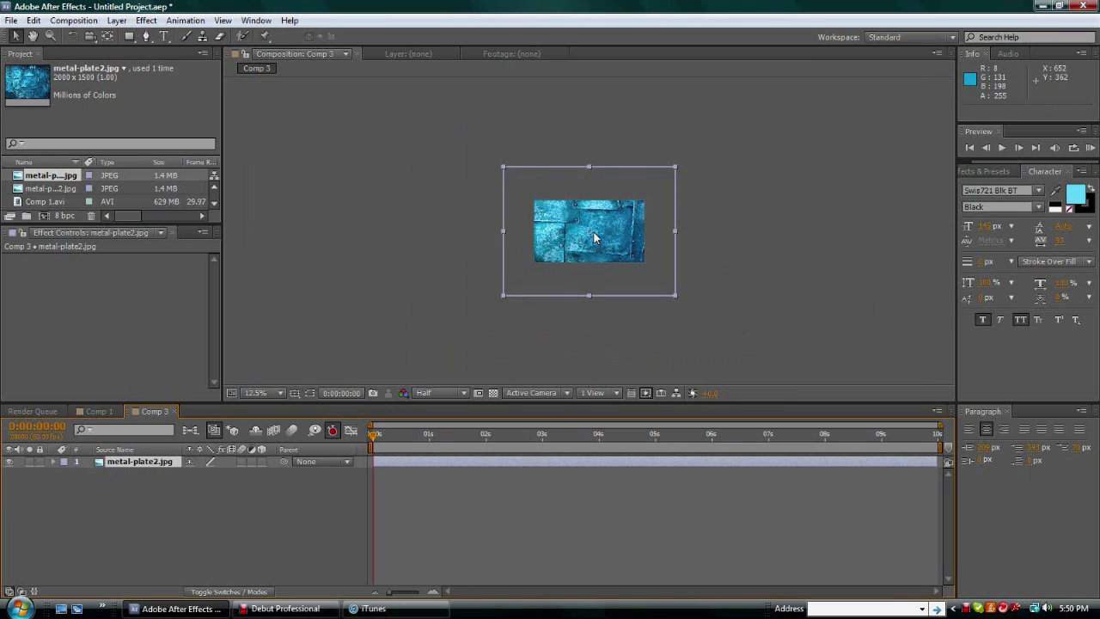
pyautogui.moveTo(505, 166); pyautogui.dragTo(535, 194)
pyautogui.scroll(2, 570, 266)
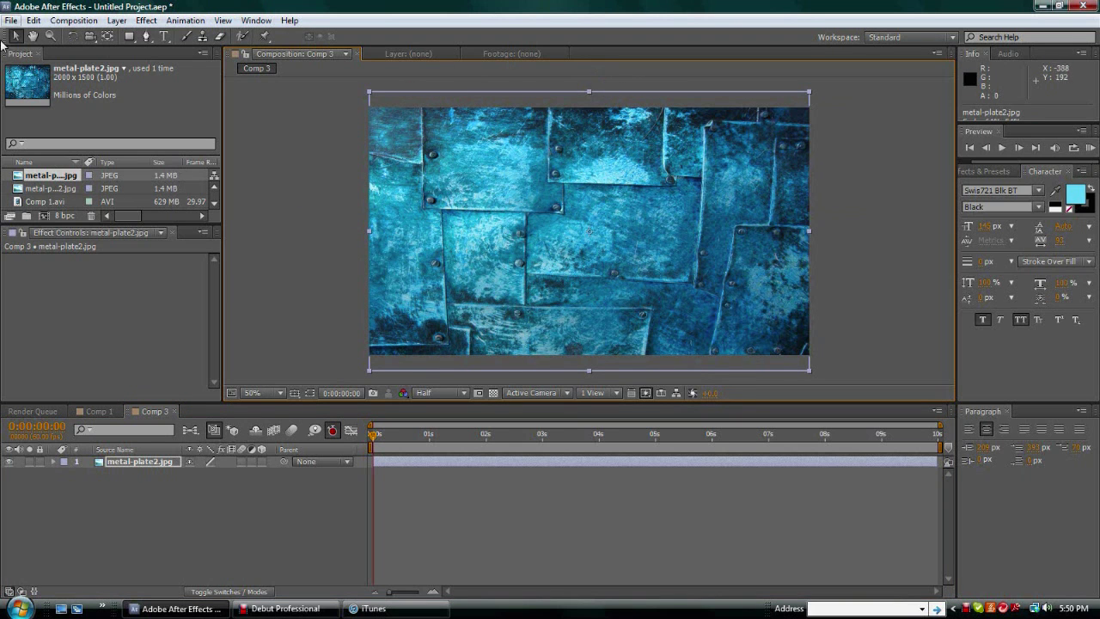
# Add a text layer reading FRONT LINE and centre it over the metal plate
pyautogui.click(116, 19)
pyautogui.moveTo(125, 38)
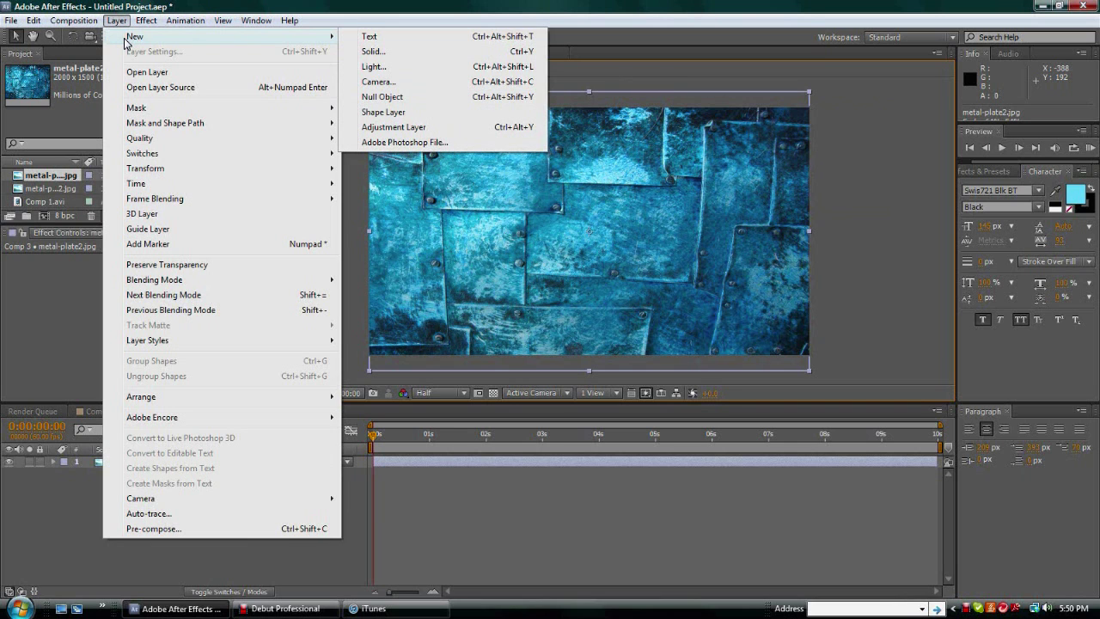
pyautogui.click(364, 36)
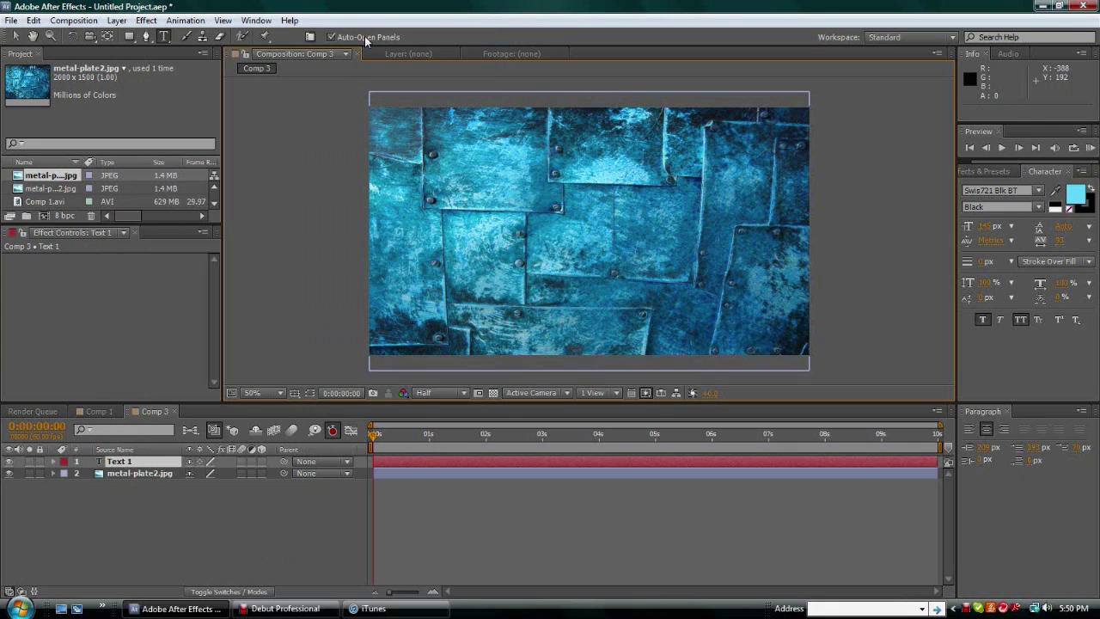
pyautogui.write('FRON')
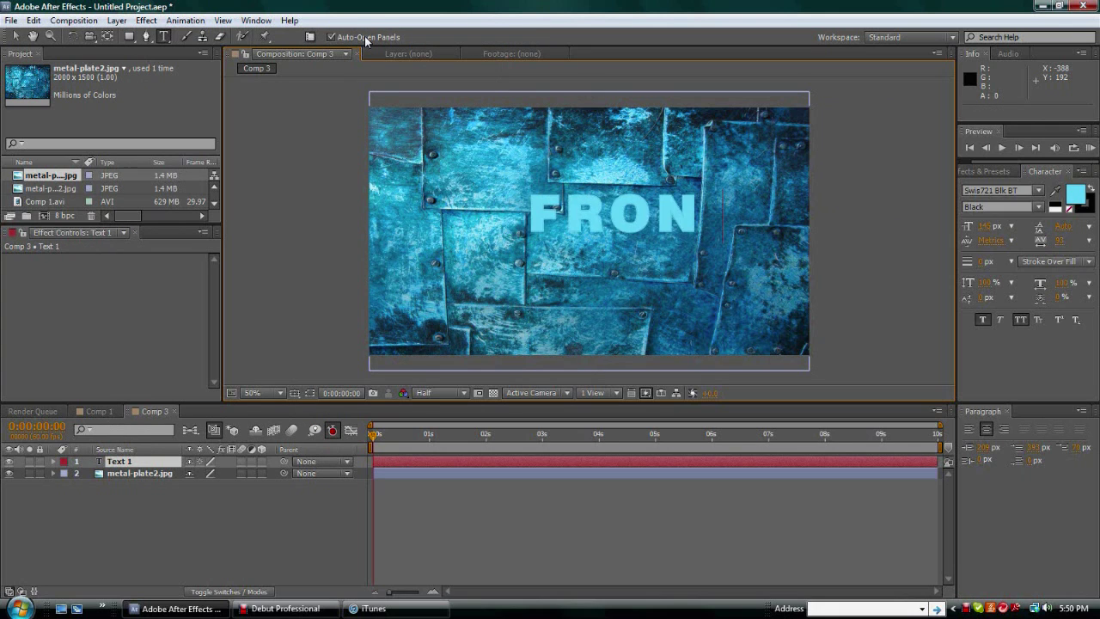
pyautogui.write('T LINE')
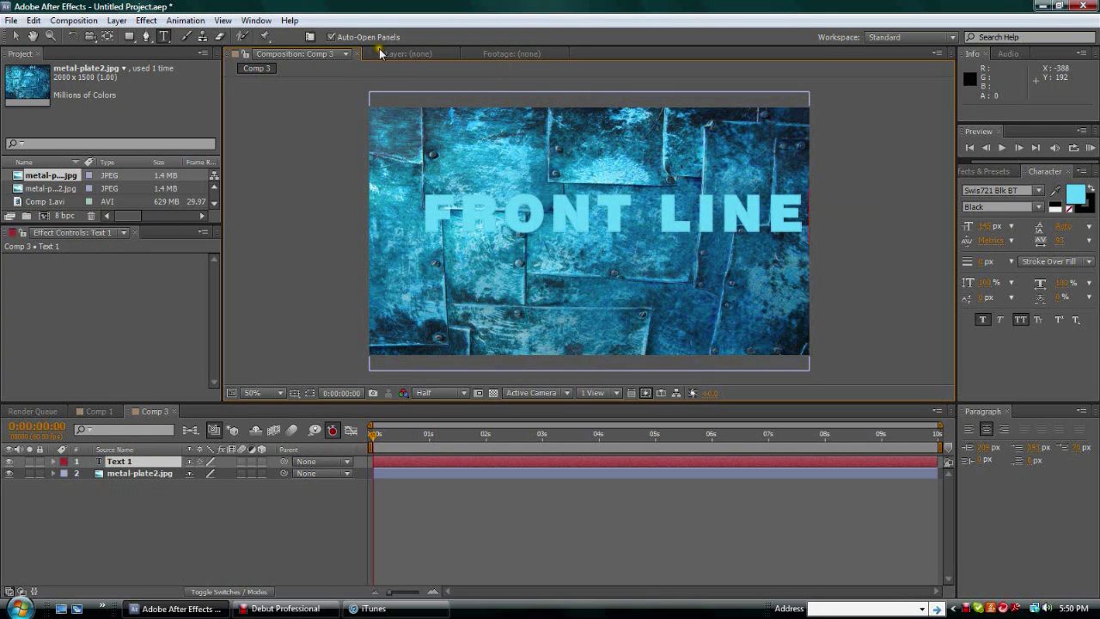
pyautogui.click(13, 37)
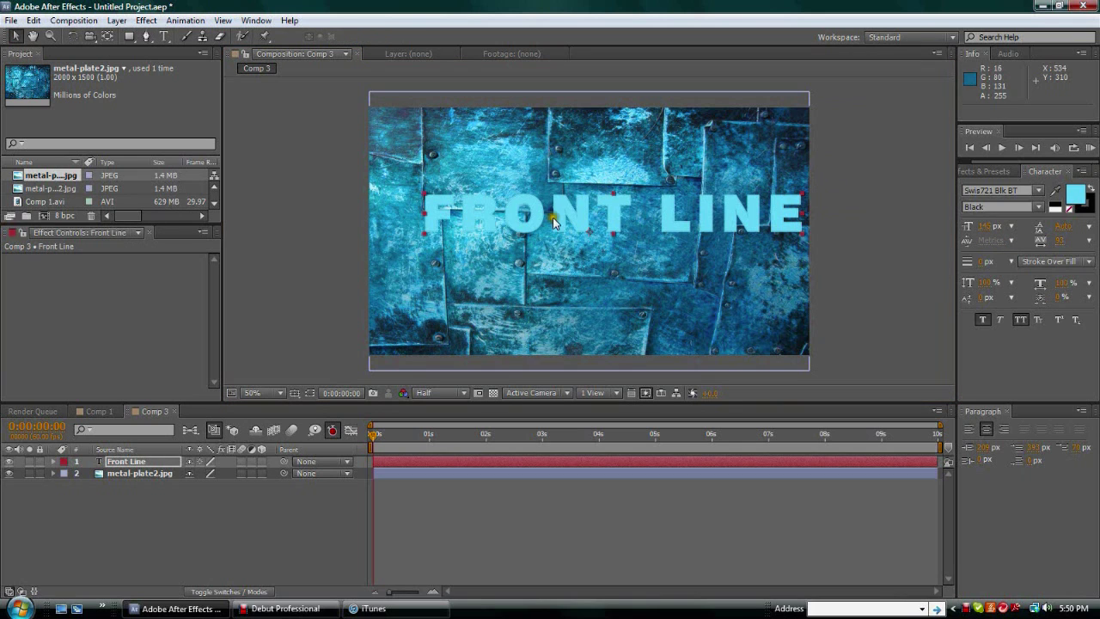
pyautogui.moveTo(558, 225); pyautogui.dragTo(534, 233)
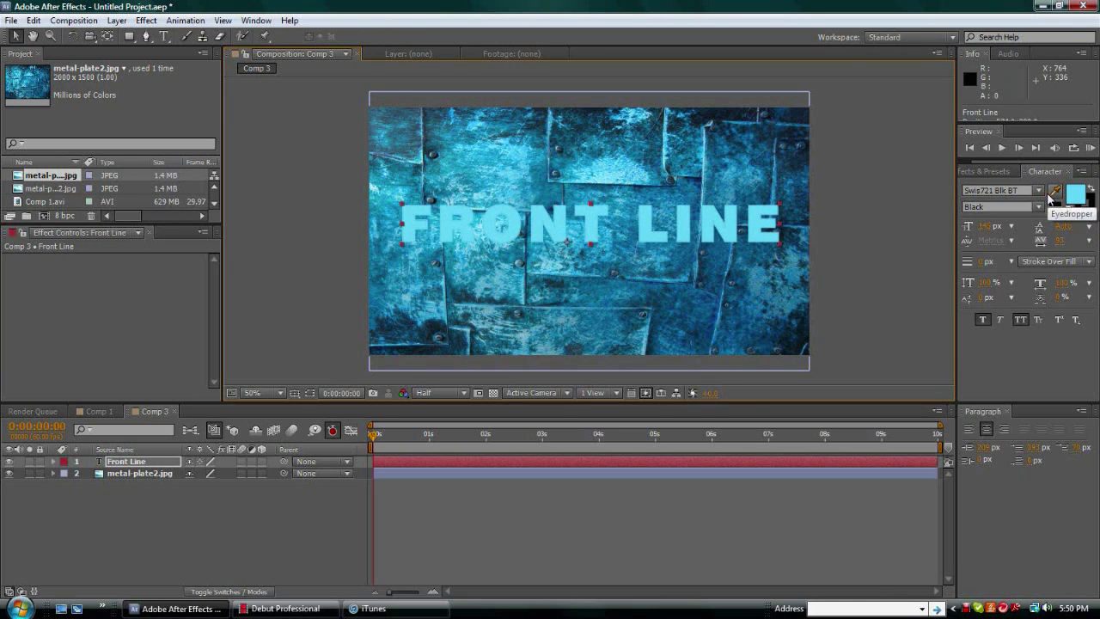
pyautogui.click(1054, 199)
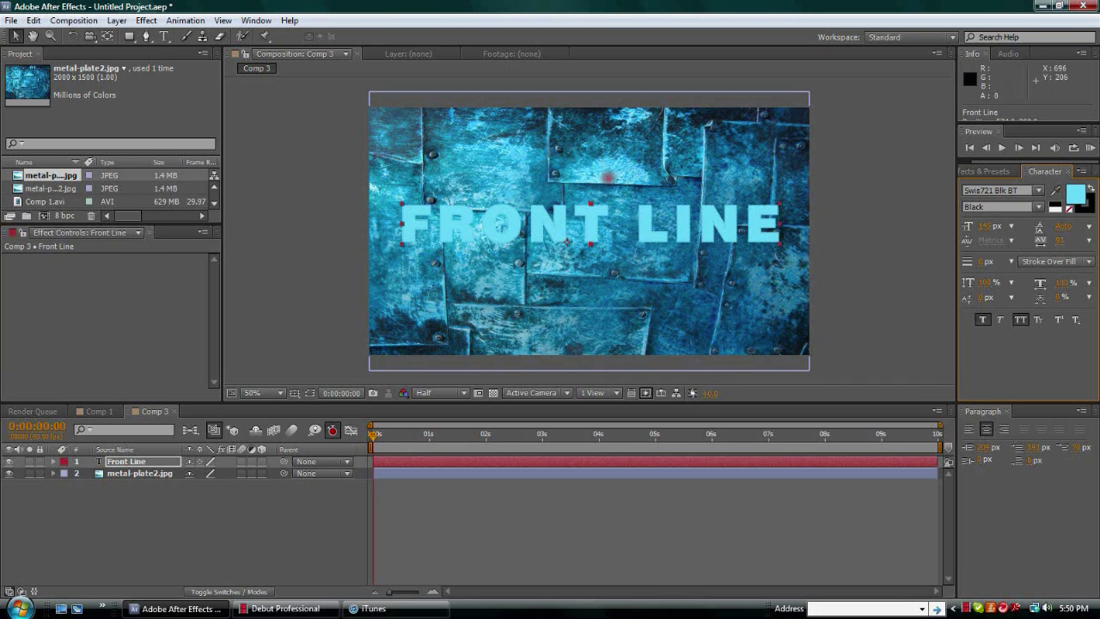
pyautogui.click(613, 205)
pyautogui.click(1038, 190)
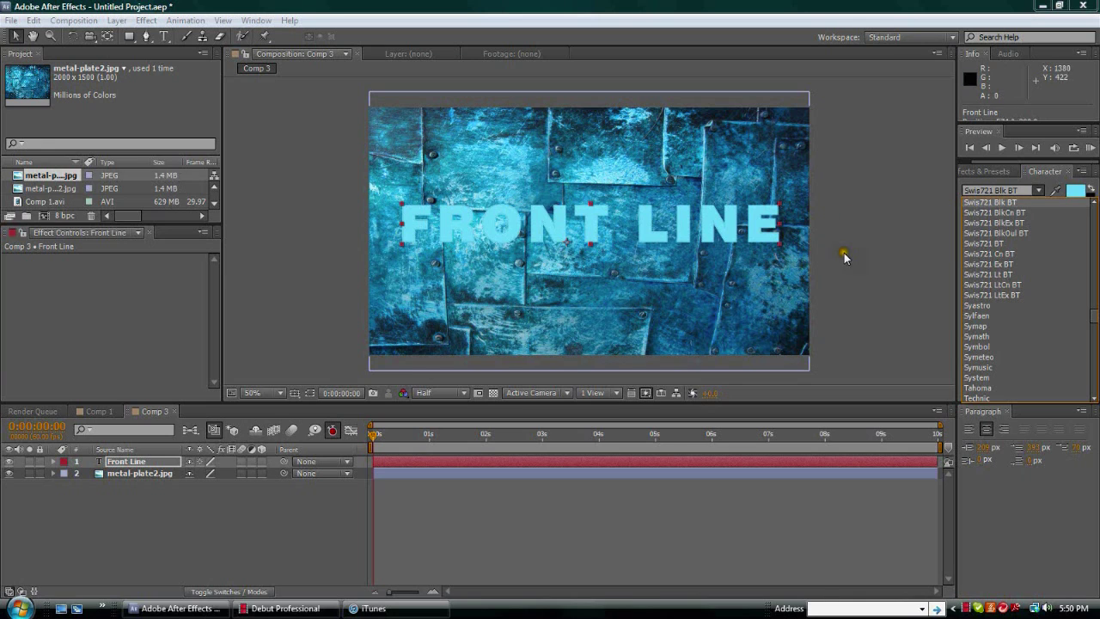
pyautogui.click(854, 188)
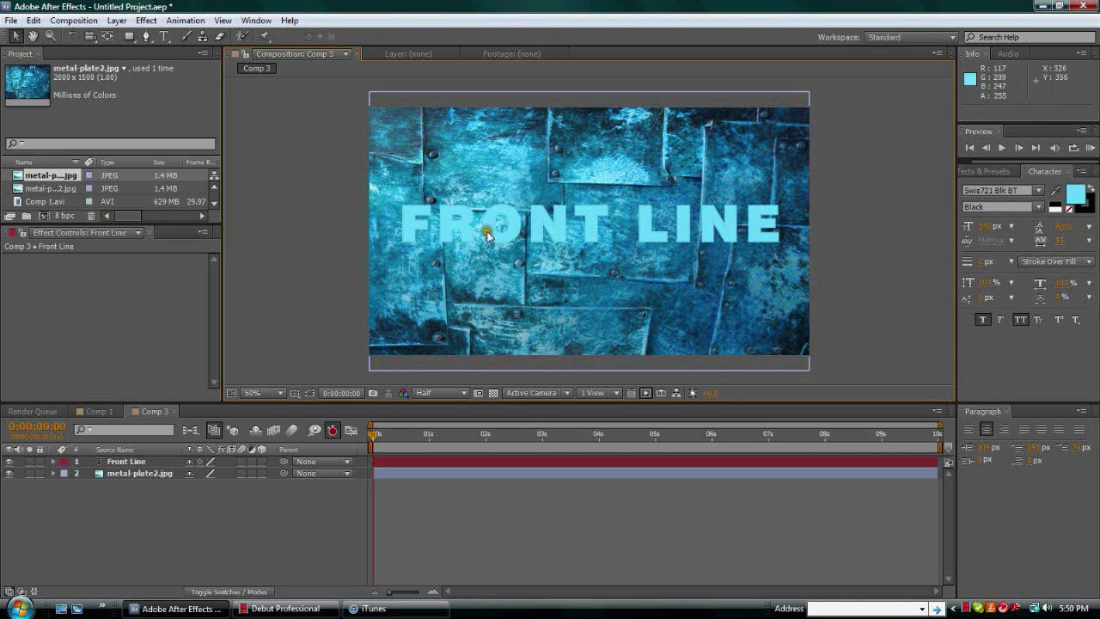
# Increase the FRONT LINE text's font size and reshape the lettering so it is taller and slightly narrower
pyautogui.click(512, 248)
pyautogui.moveTo(988, 226); pyautogui.dragTo(663, 197)
pyautogui.click(870, 208)
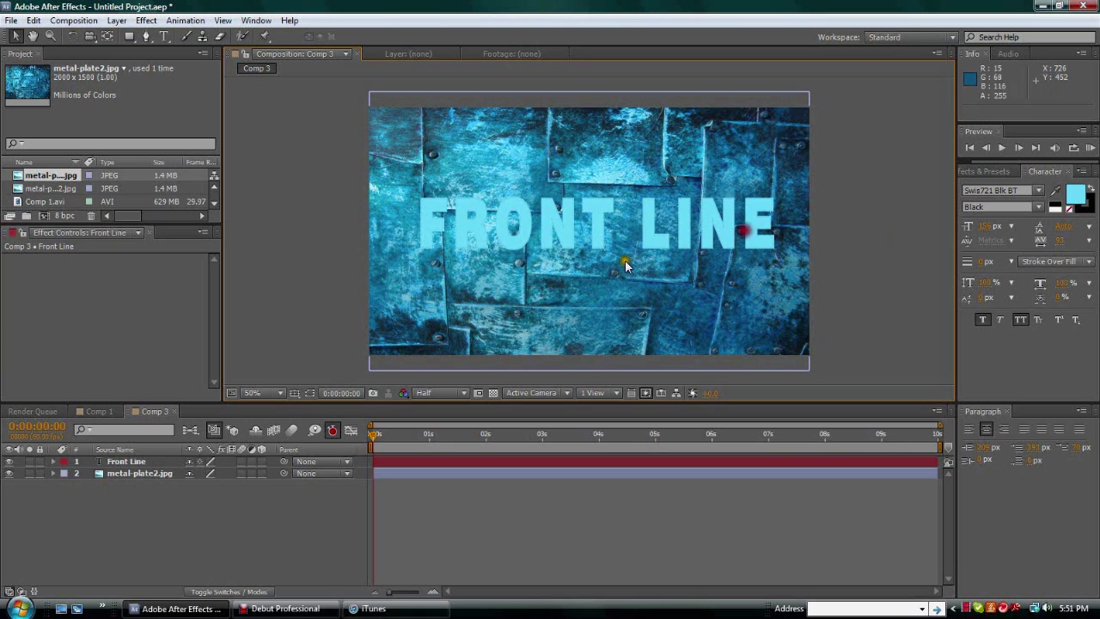
# Apply the Stylize Glow effect to the Front Line layer and collapse its settings
pyautogui.click(142, 463)
pyautogui.click(146, 20)
pyautogui.moveTo(201, 298)
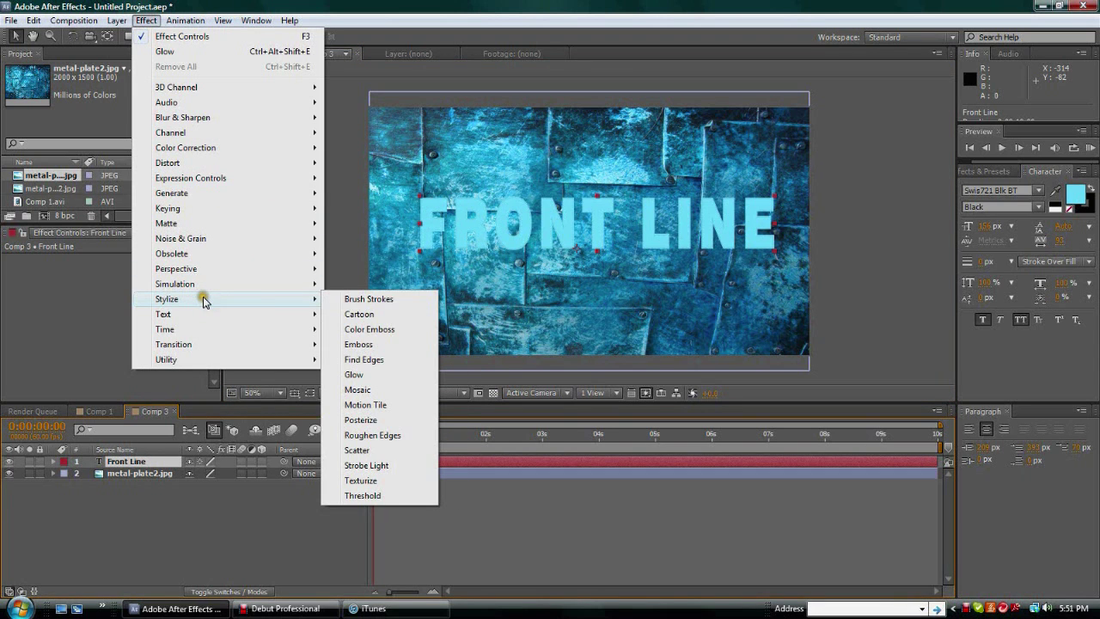
pyautogui.click(397, 375)
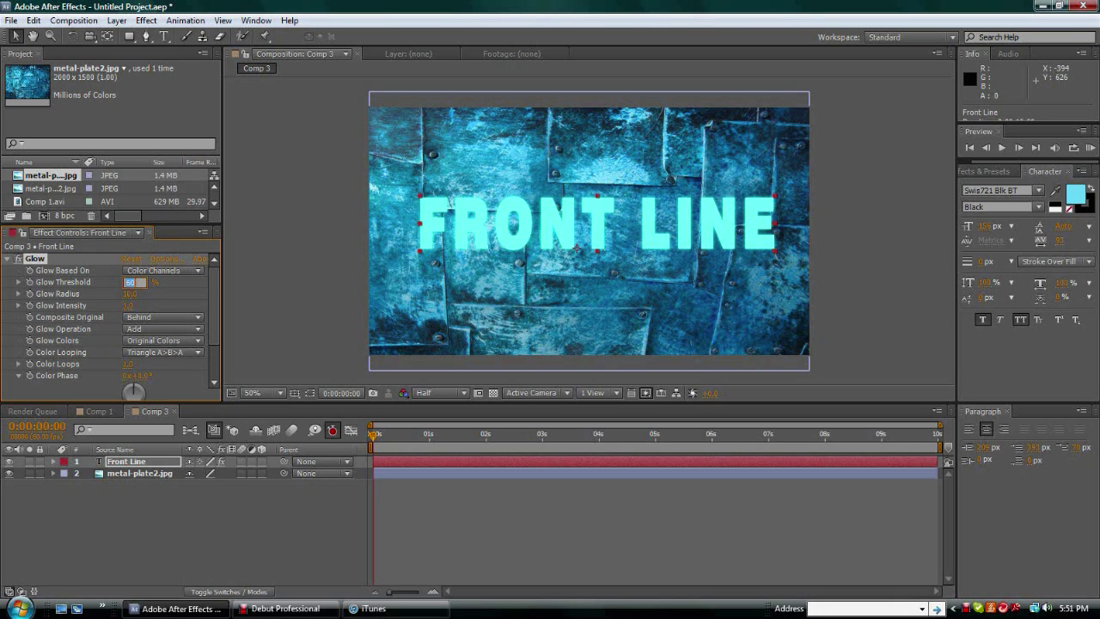
pyautogui.press('Return')
pyautogui.click(7, 258)
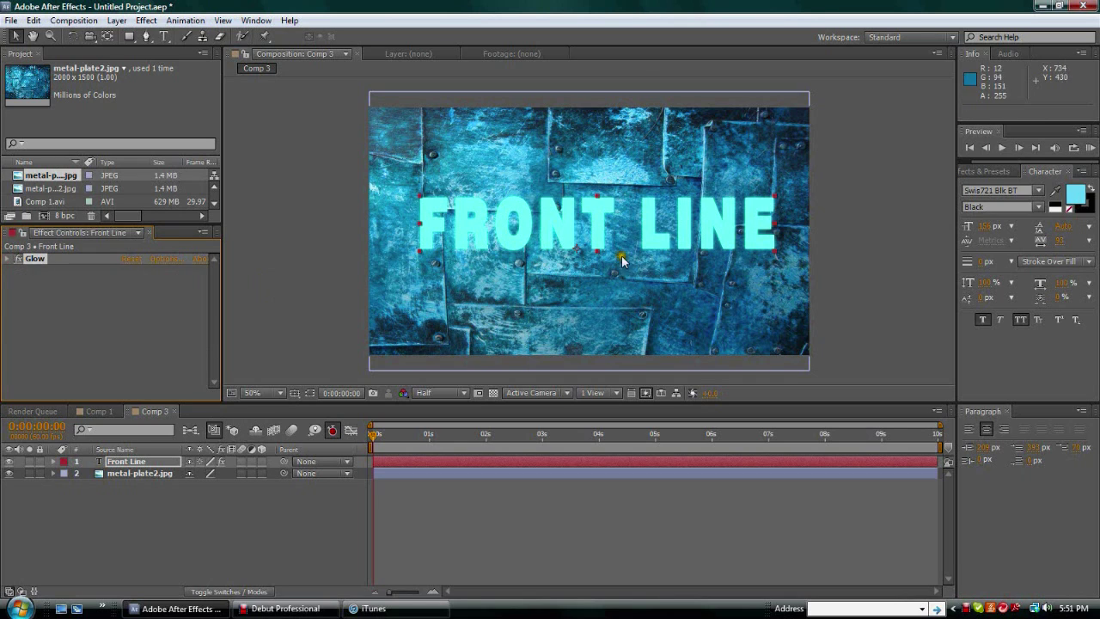
# Add a Camera Lens Blur with a blur radius of 2 to the Front Line layer and nudge the text slightly
pyautogui.click(146, 19)
pyautogui.moveTo(211, 116)
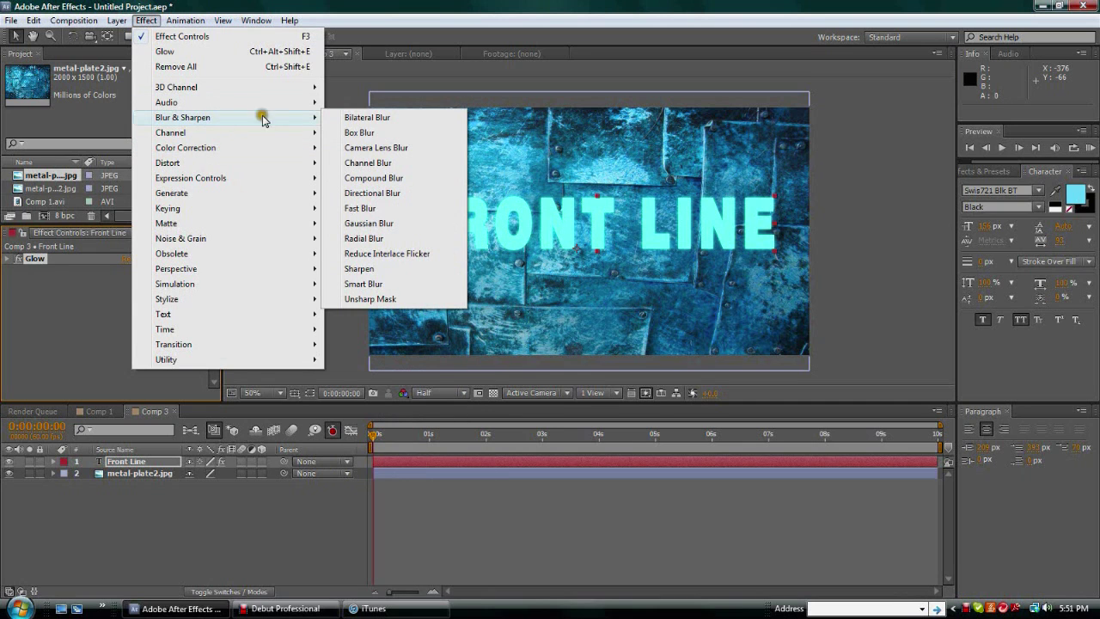
pyautogui.click(378, 148)
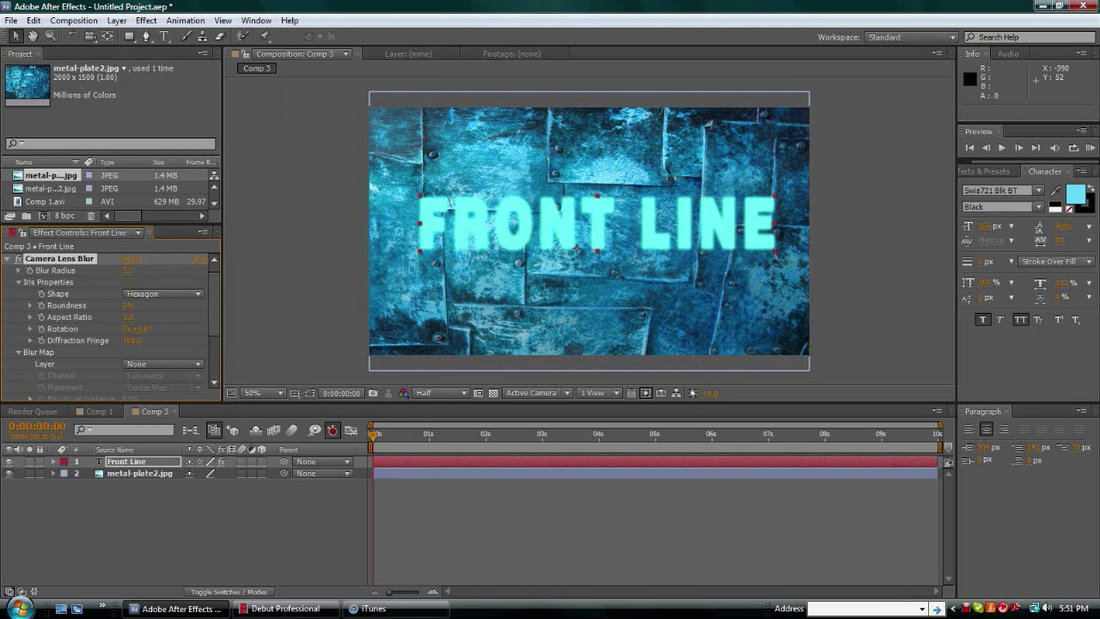
pyautogui.write('2')
pyautogui.press('Return')
pyautogui.click(6, 261)
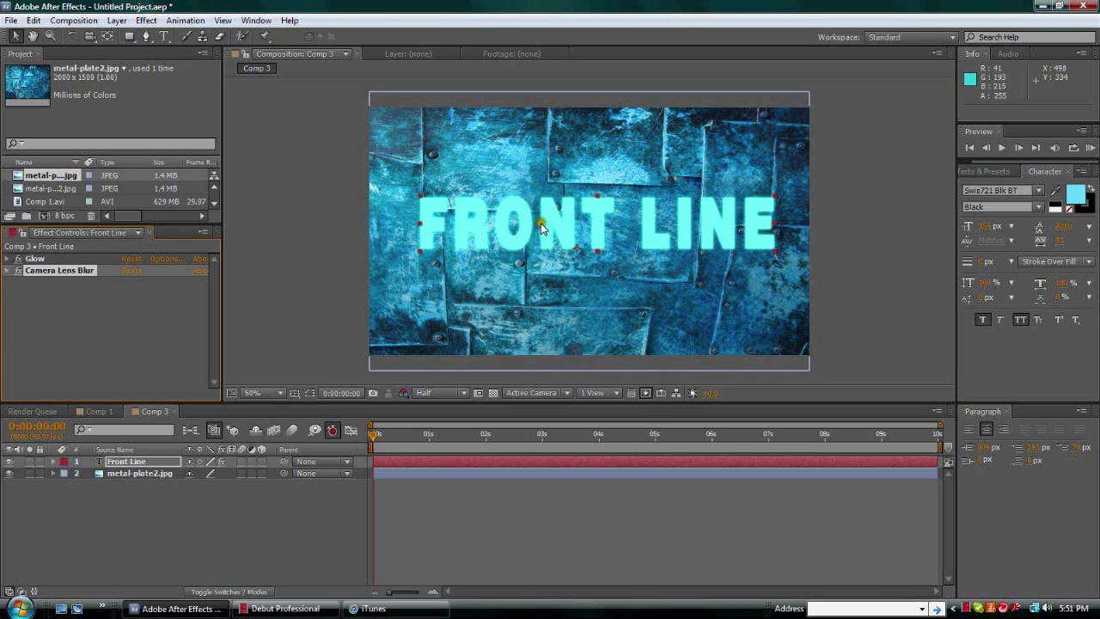
pyautogui.moveTo(545, 230)
pyautogui.mouseDown()
pyautogui.moveTo(559, 246)
pyautogui.moveTo(543, 229)
pyautogui.mouseUp()
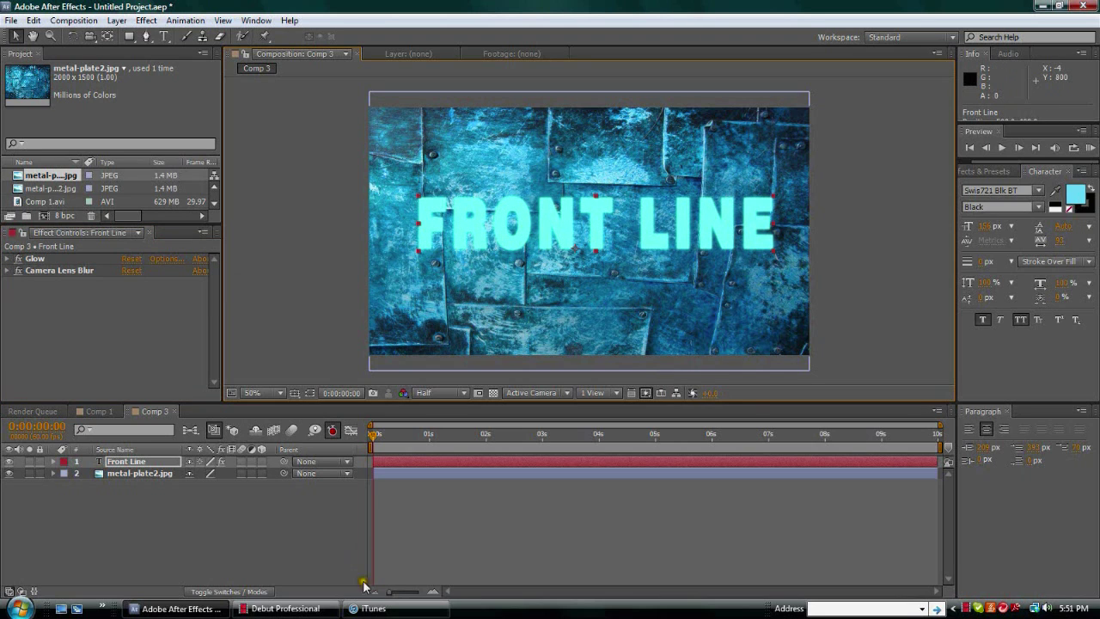
# Make both the Front Line text and metal-plate2.jpg 3D layers, keeping the layer switches displayed in the timeline
pyautogui.click(263, 462)
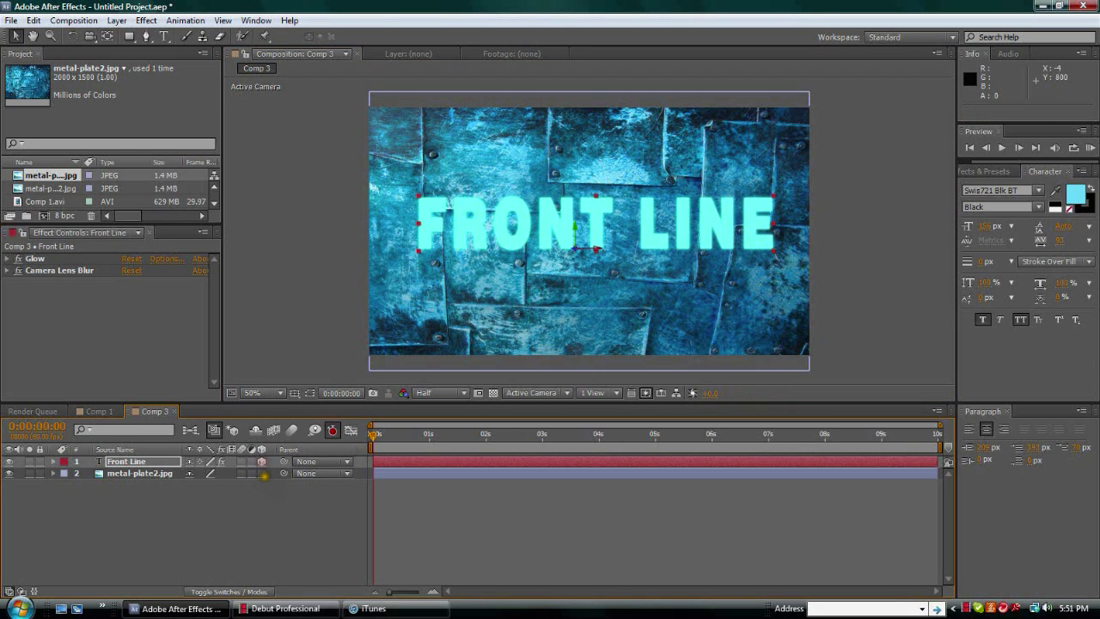
pyautogui.click(262, 474)
pyautogui.press('F4')
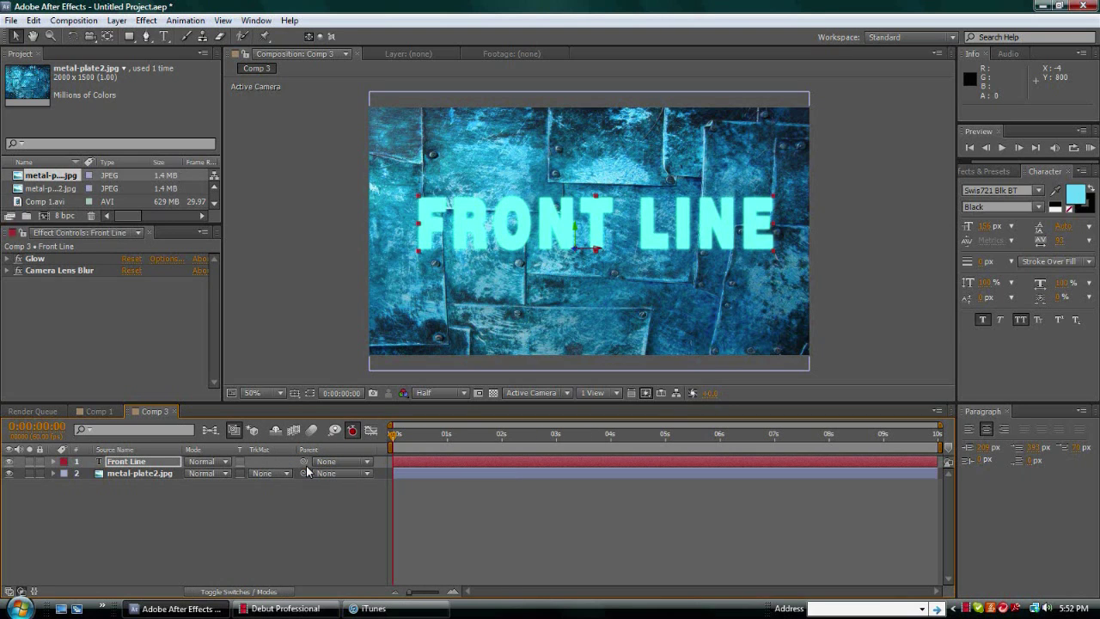
pyautogui.press('F4')
pyautogui.press('F4')
pyautogui.press('F4')
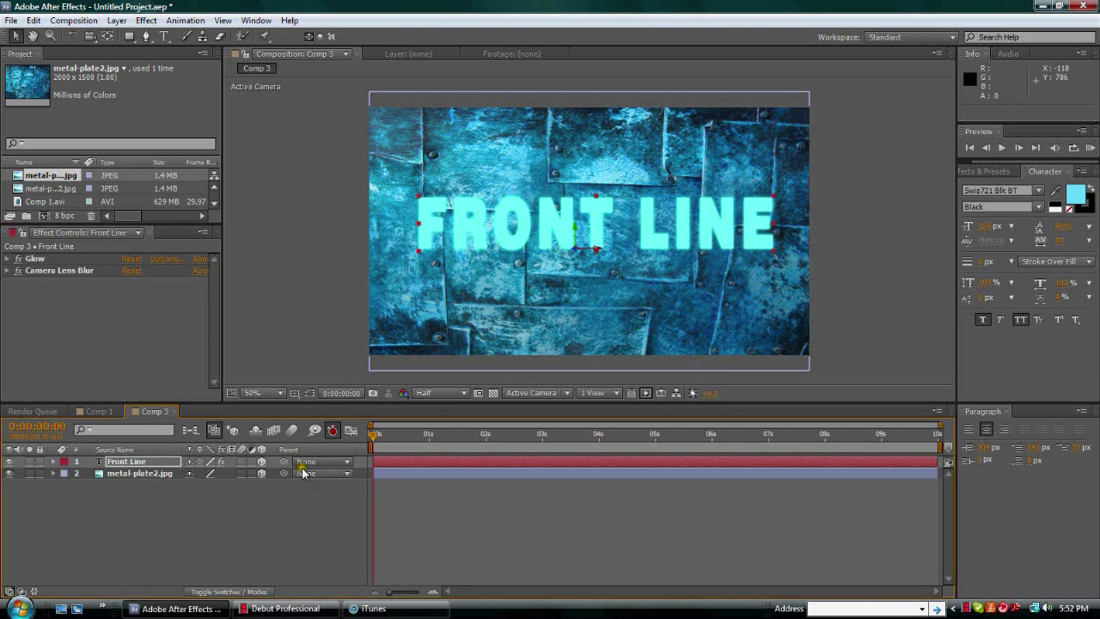
# Add a new spot light, Light 1, with Casts Shadows enabled and the default light settings
pyautogui.click(659, 317)
pyautogui.click(116, 20)
pyautogui.moveTo(135, 37)
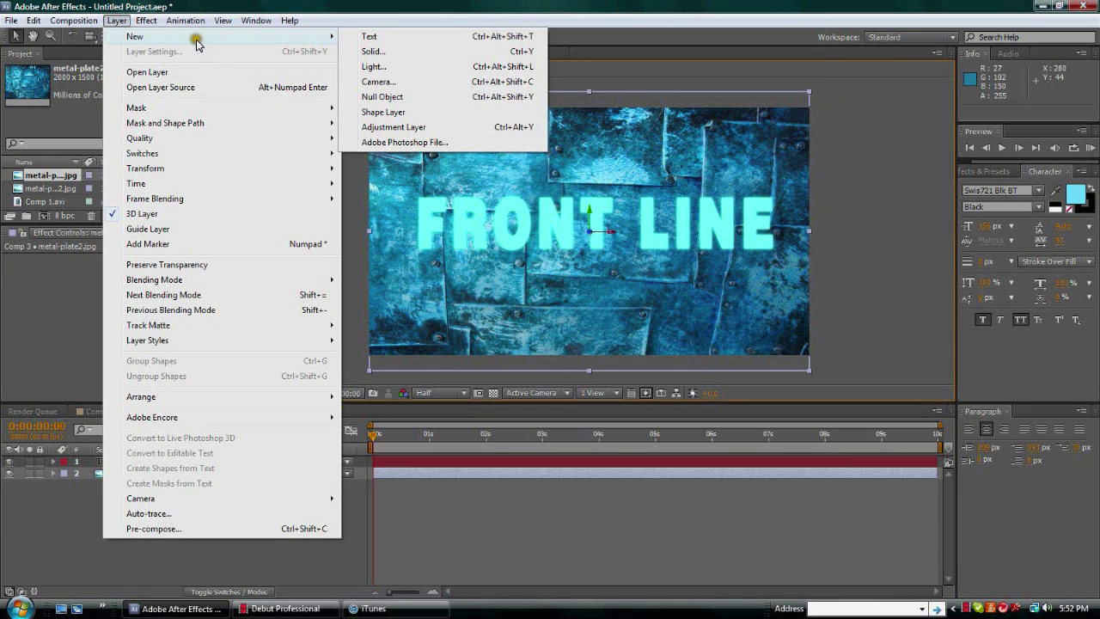
pyautogui.click(391, 69)
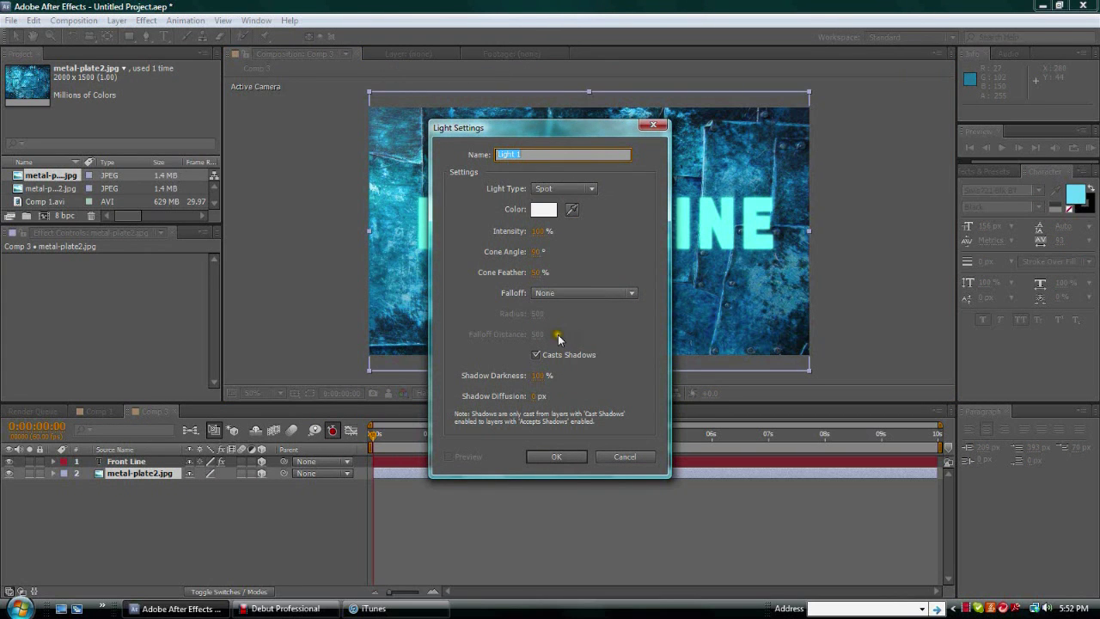
pyautogui.click(572, 457)
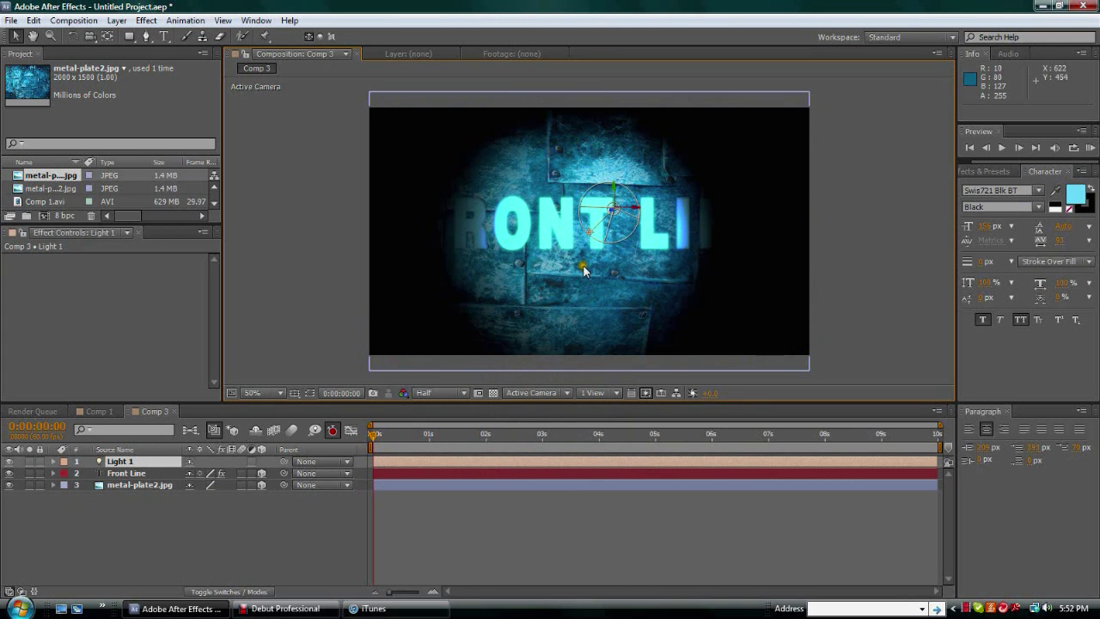
# Move Light 1 to the upper-right corner of the composition and aim its point of interest at the start of the word LINE
pyautogui.press('.')
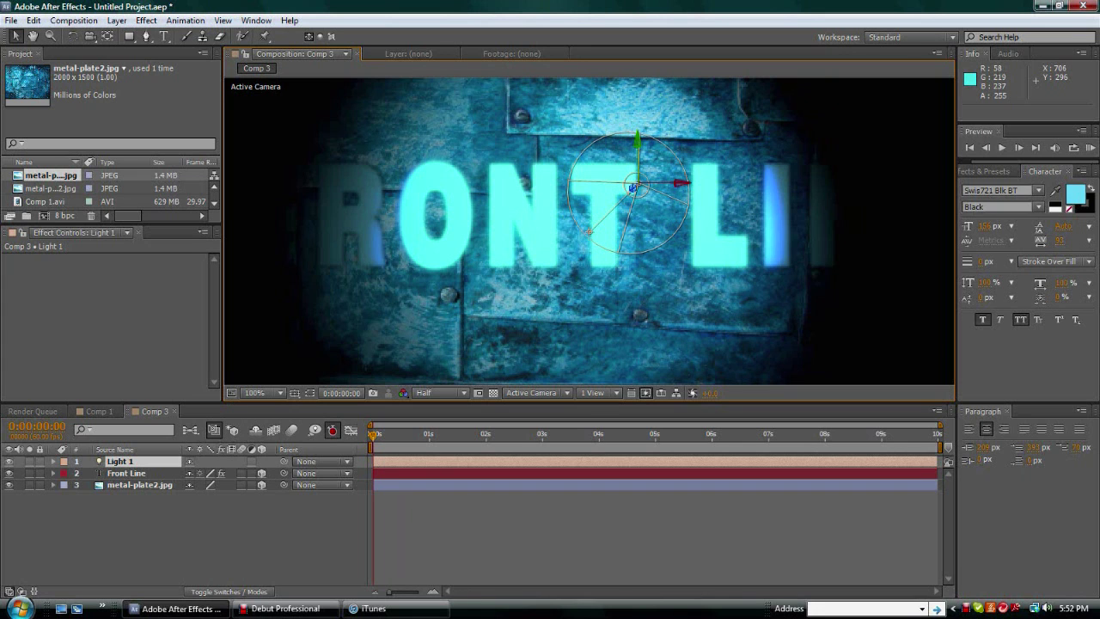
pyautogui.moveTo(633, 186); pyautogui.dragTo(684, 142)
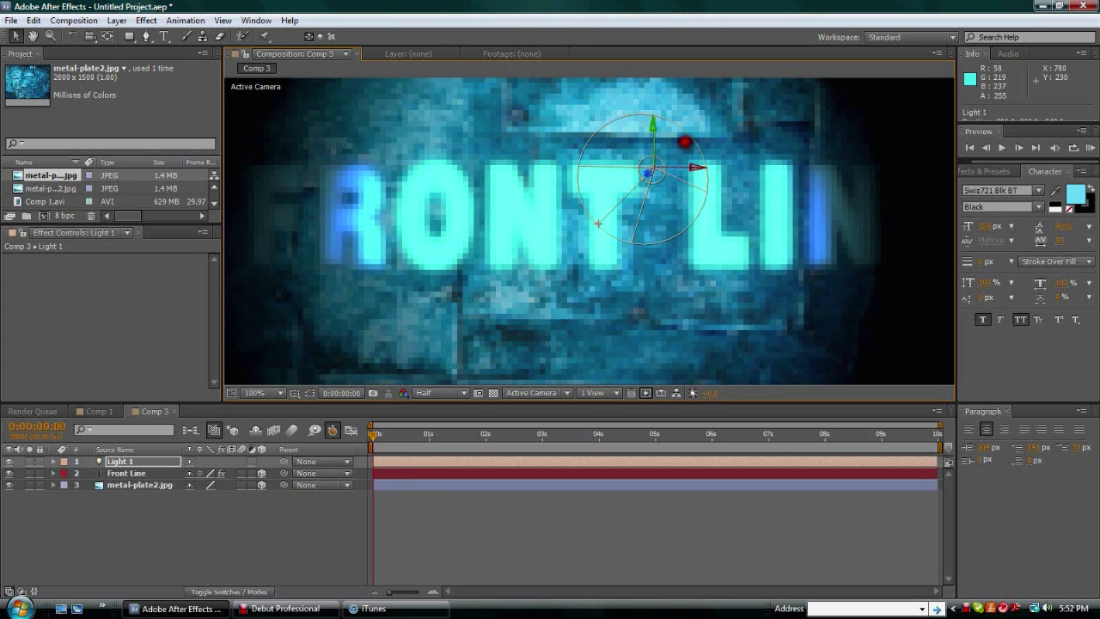
pyautogui.press(',')
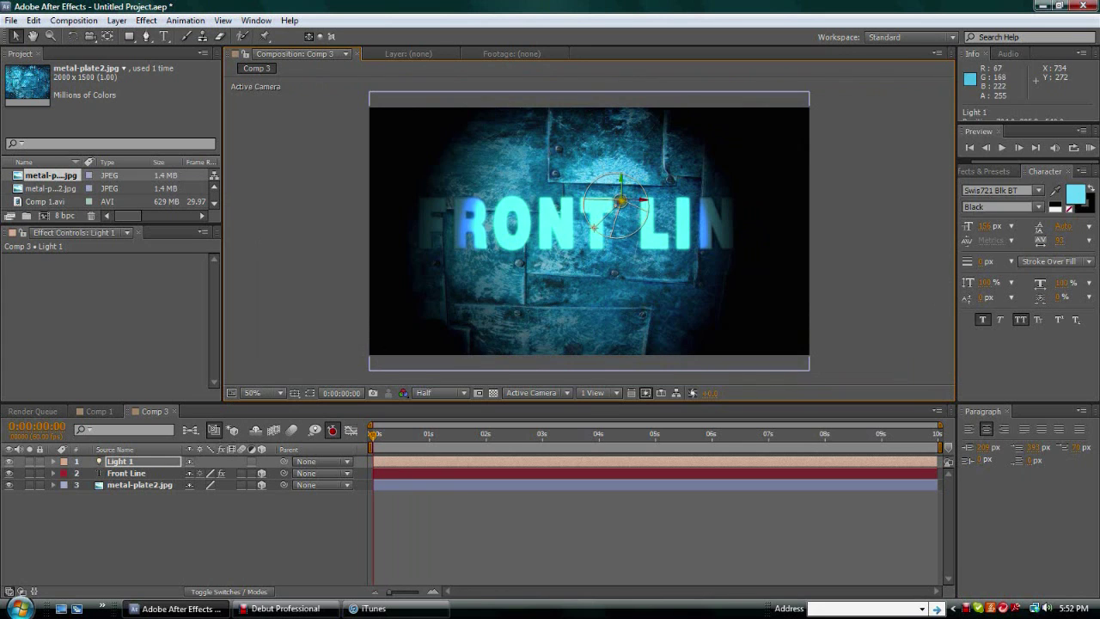
pyautogui.moveTo(598, 214)
pyautogui.mouseDown()
pyautogui.moveTo(594, 226)
pyautogui.moveTo(653, 172)
pyautogui.moveTo(628, 203)
pyautogui.moveTo(627, 235)
pyautogui.moveTo(642, 159)
pyautogui.moveTo(659, 180)
pyautogui.moveTo(749, 172)
pyautogui.moveTo(740, 173)
pyautogui.moveTo(737, 142)
pyautogui.moveTo(775, 141)
pyautogui.mouseUp()
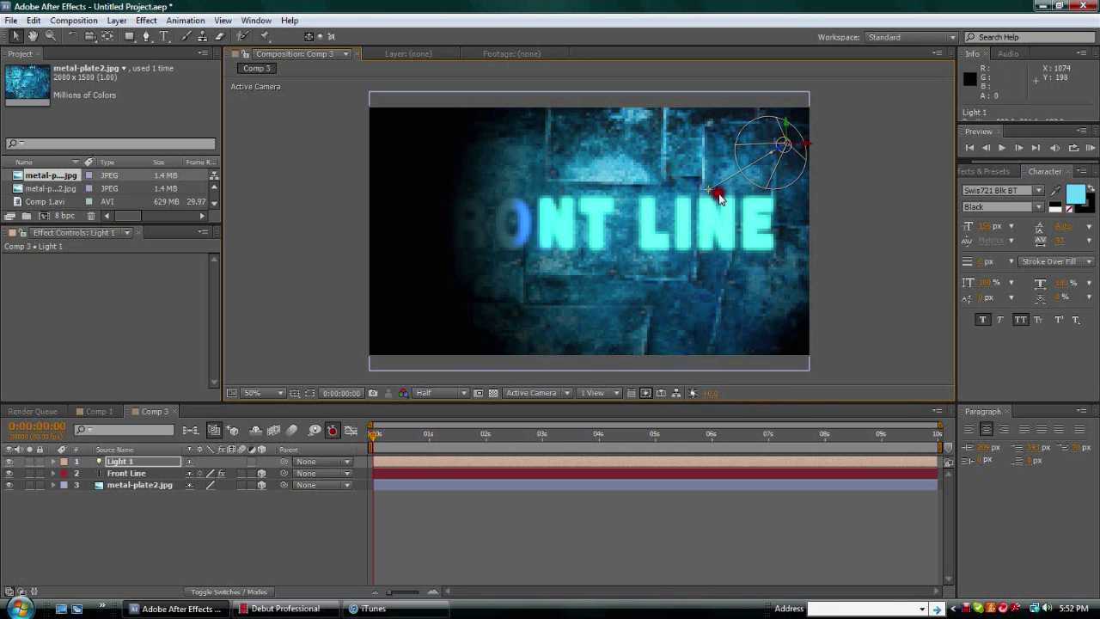
pyautogui.moveTo(698, 190); pyautogui.dragTo(657, 213)
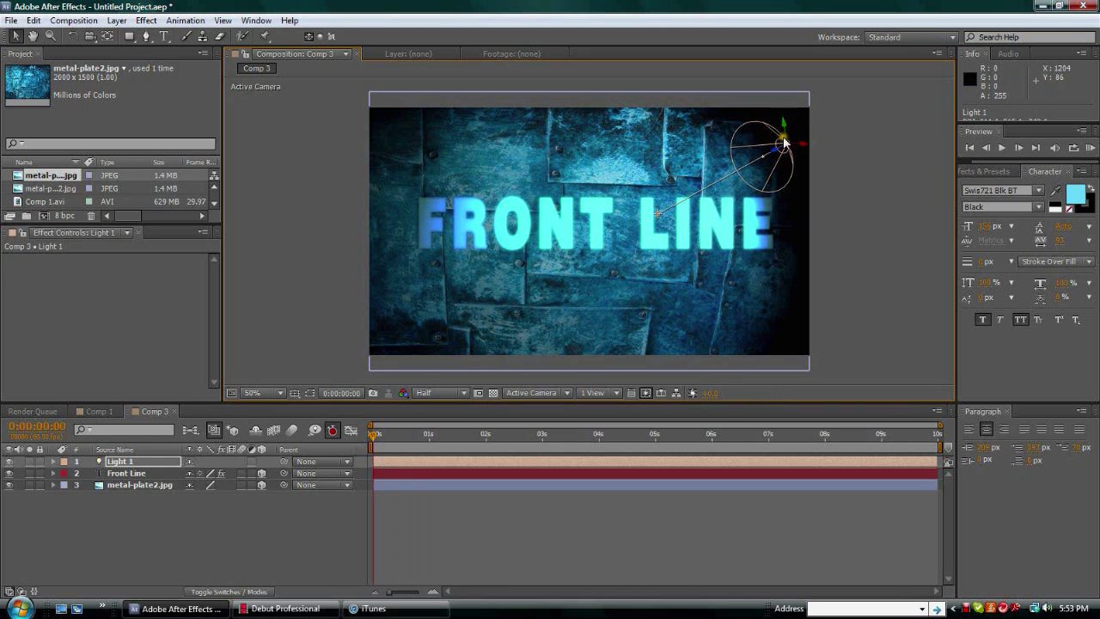
pyautogui.moveTo(782, 146); pyautogui.dragTo(812, 129)
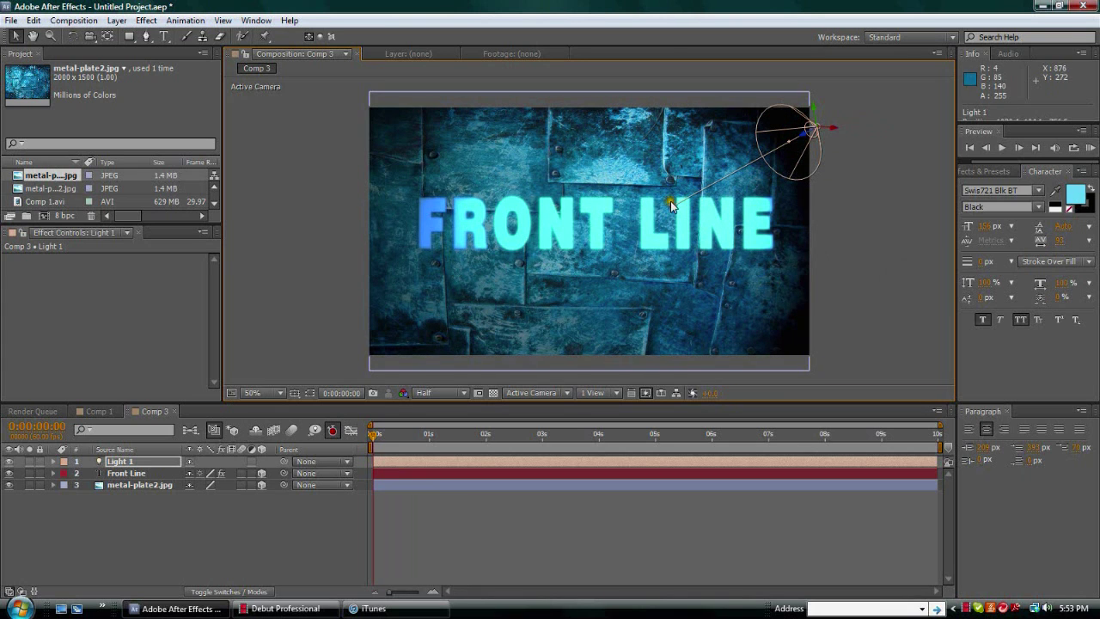
pyautogui.moveTo(673, 208)
pyautogui.mouseDown()
pyautogui.moveTo(635, 211)
pyautogui.moveTo(674, 203)
pyautogui.mouseUp()
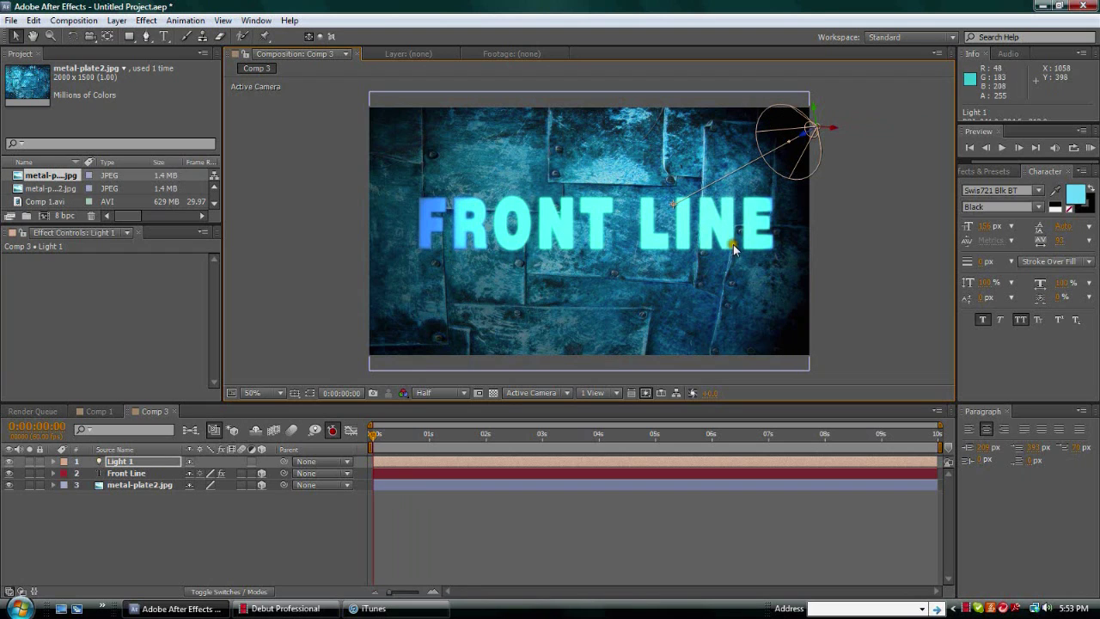
# Turn on Casts Shadows in the Front Line layer's Material Options and collapse the layer
pyautogui.click(601, 160)
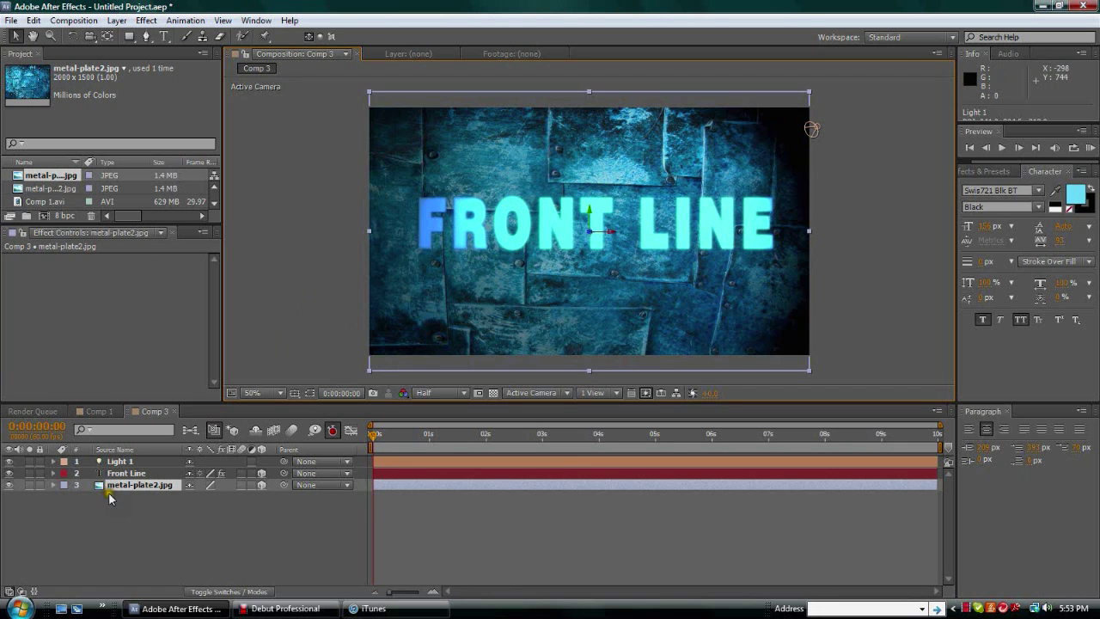
pyautogui.click(54, 473)
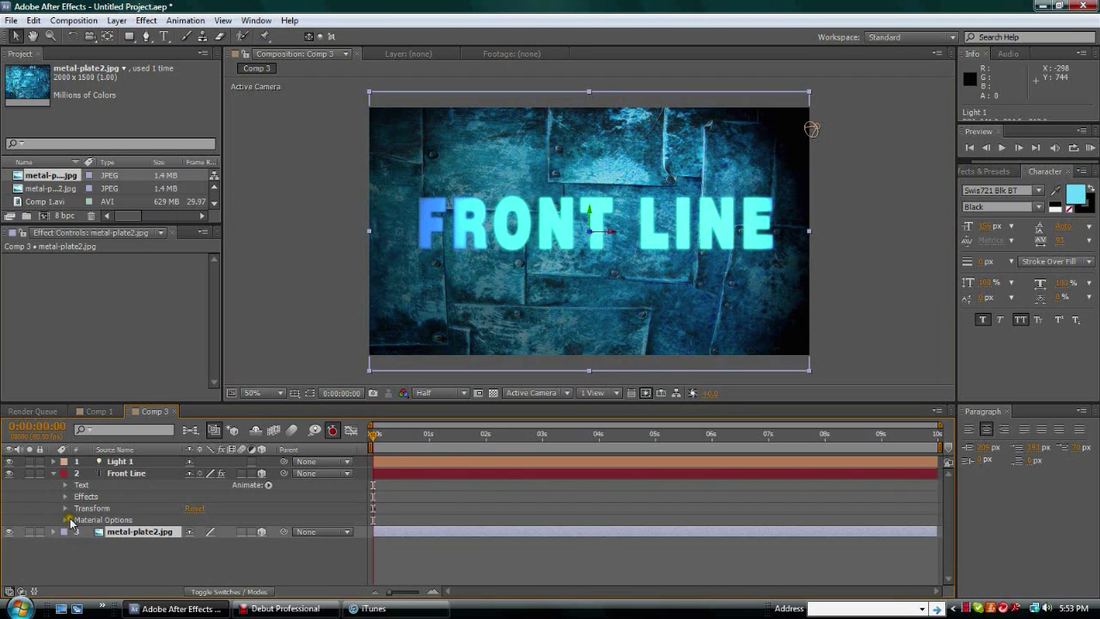
pyautogui.click(65, 520)
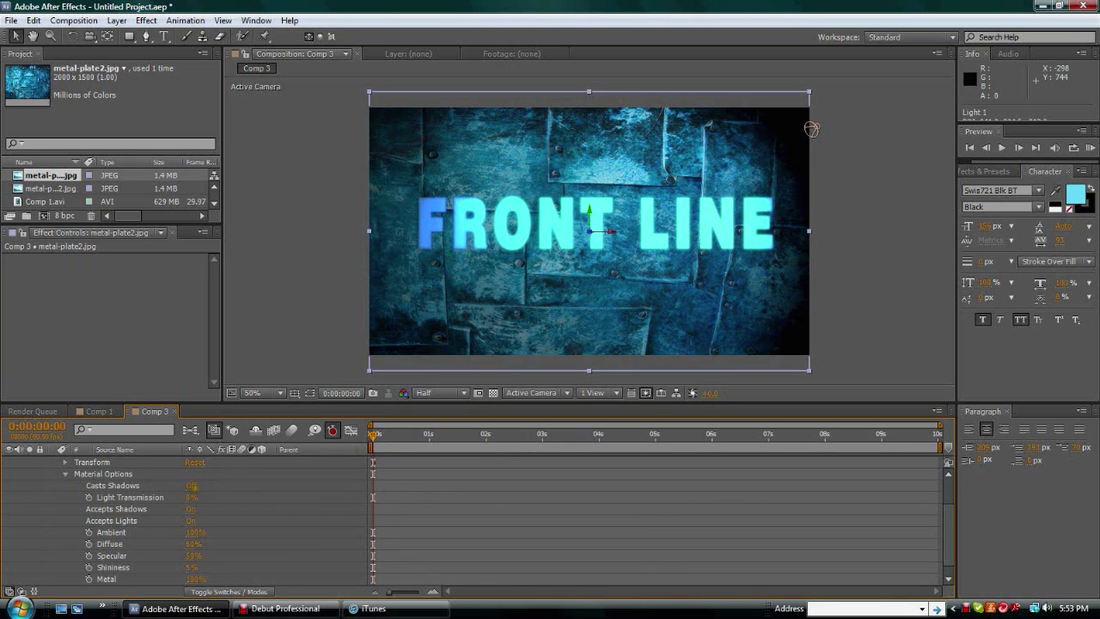
pyautogui.click(192, 485)
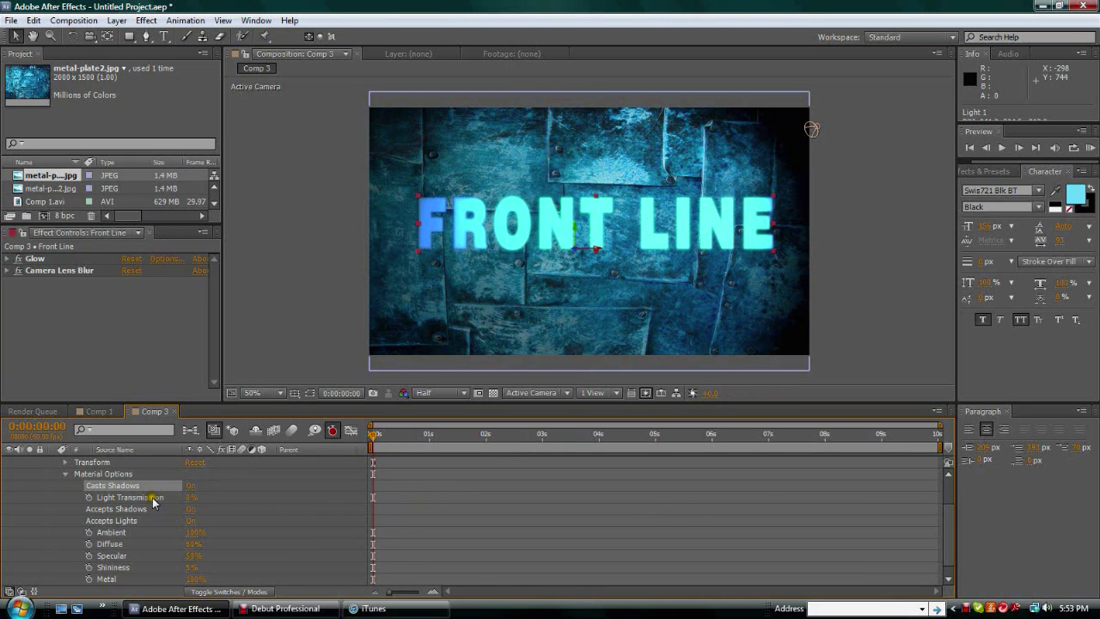
pyautogui.click(64, 475)
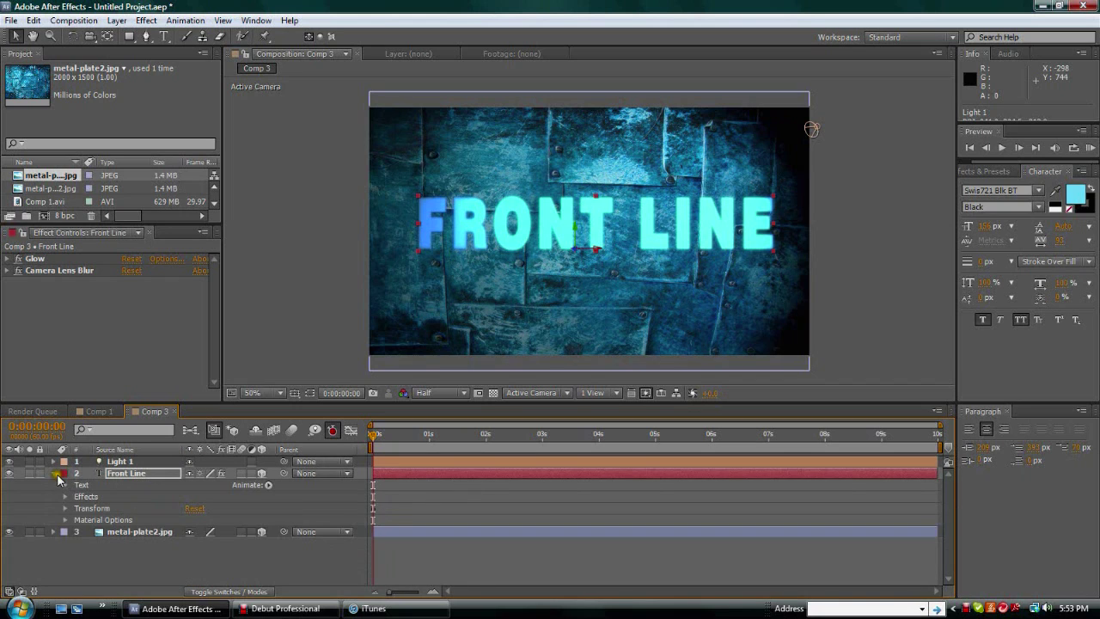
pyautogui.click(53, 473)
# Turn on Casts Shadows in the metal-plate2.jpg layer's Material Options and collapse the layer
pyautogui.click(51, 485)
pyautogui.click(64, 511)
pyautogui.click(64, 509)
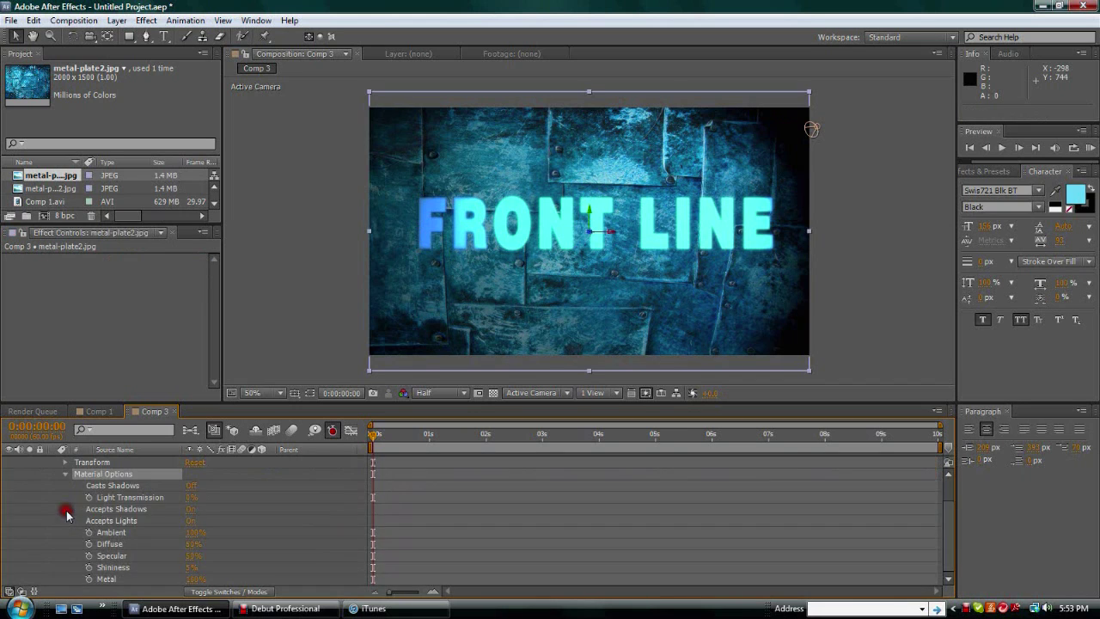
pyautogui.click(194, 484)
pyautogui.click(64, 473)
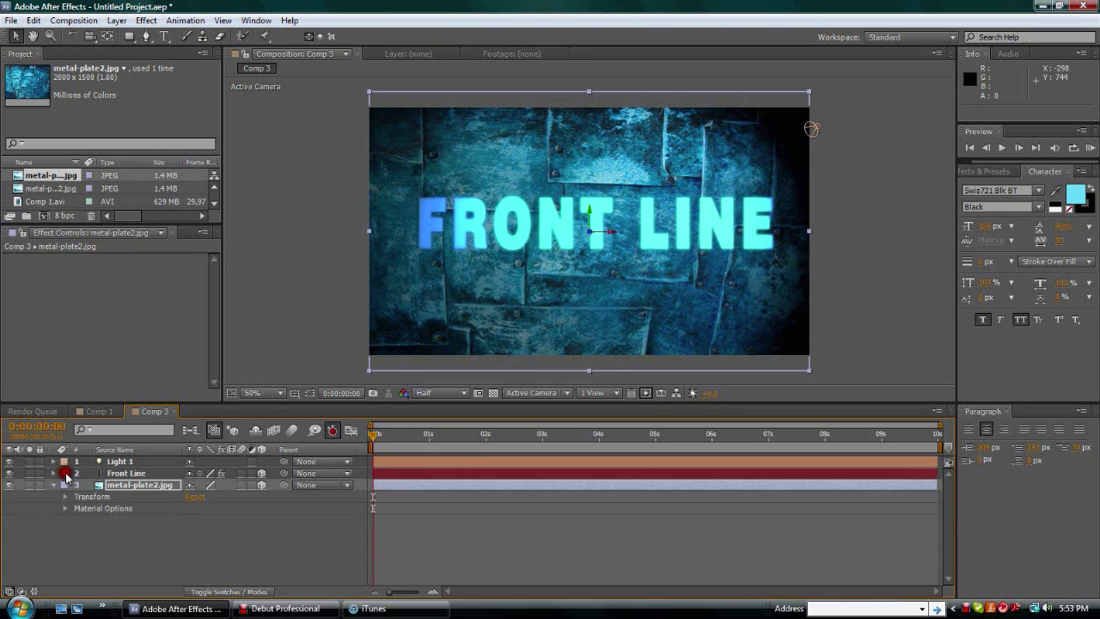
pyautogui.click(53, 485)
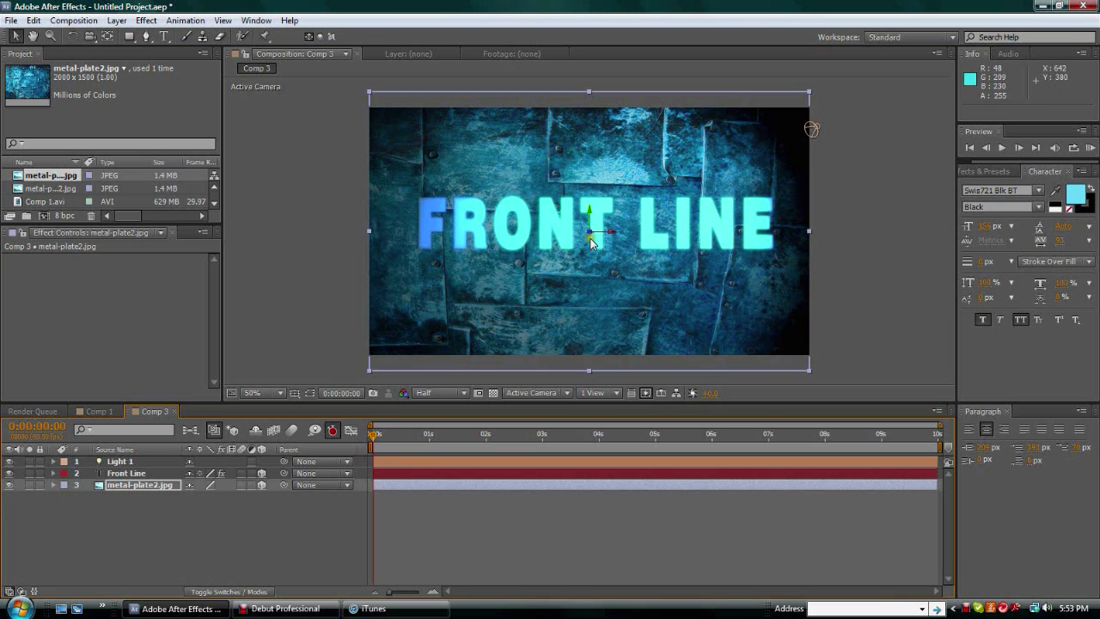
# Push the metal-plate2.jpg layer back in depth behind the text and scale it up to fill the frame
pyautogui.scroll(1, 589, 232)
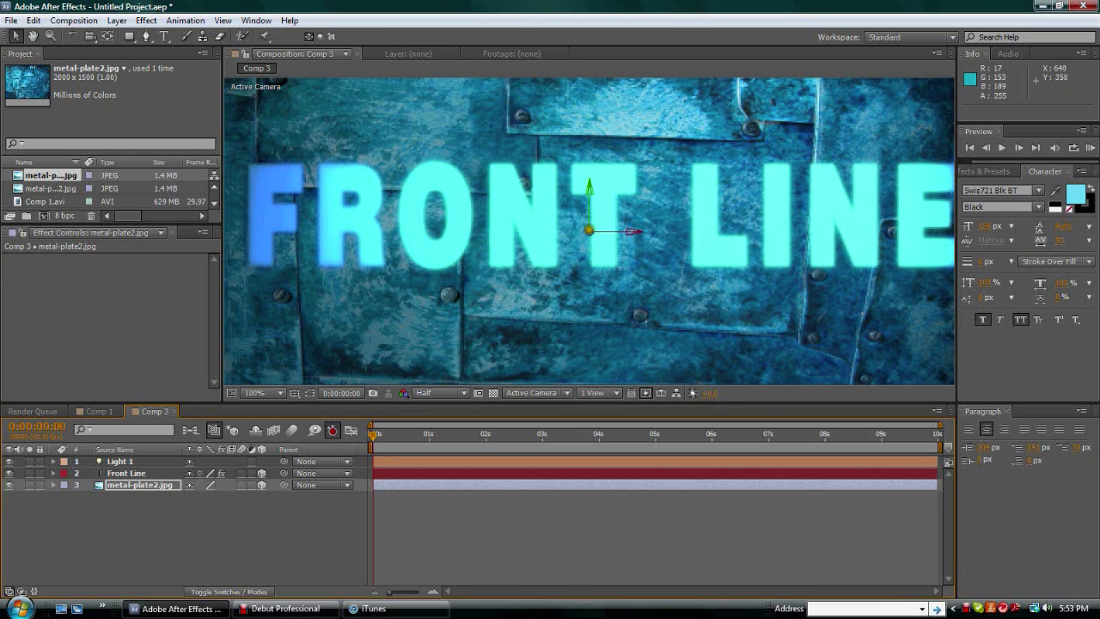
pyautogui.scroll(-1, 590, 232)
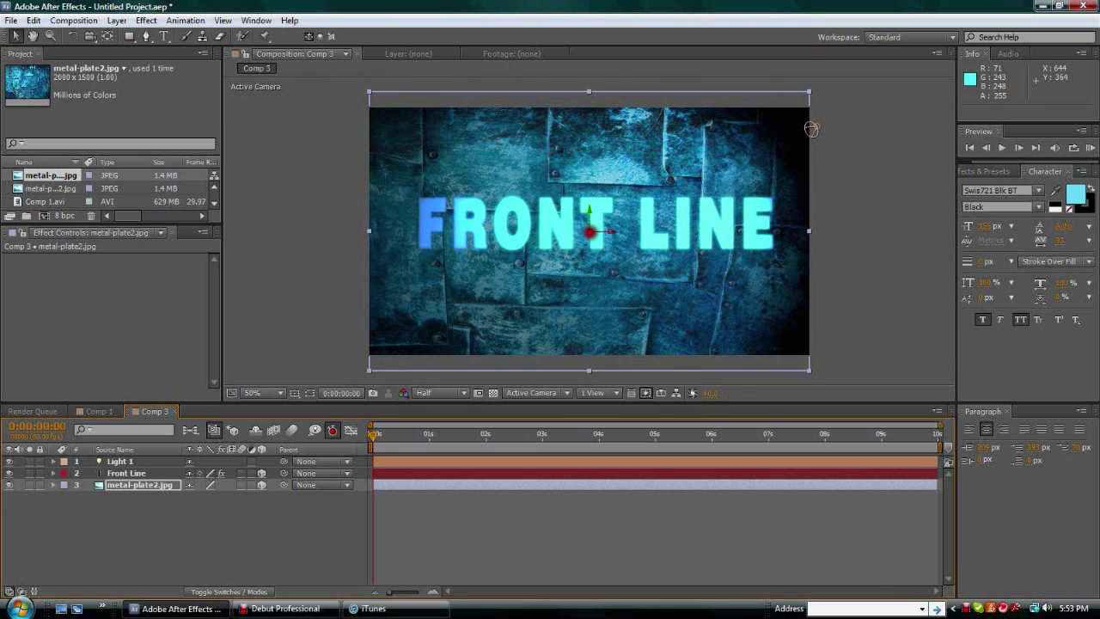
pyautogui.moveTo(589, 232); pyautogui.dragTo(581, 260)
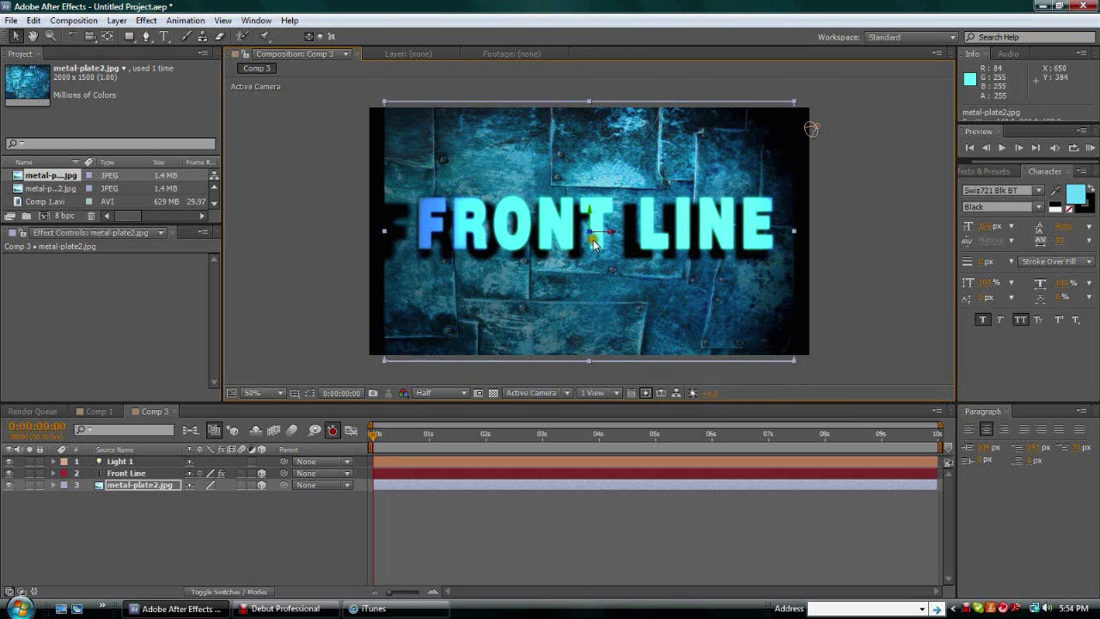
pyautogui.moveTo(589, 230); pyautogui.dragTo(585, 240)
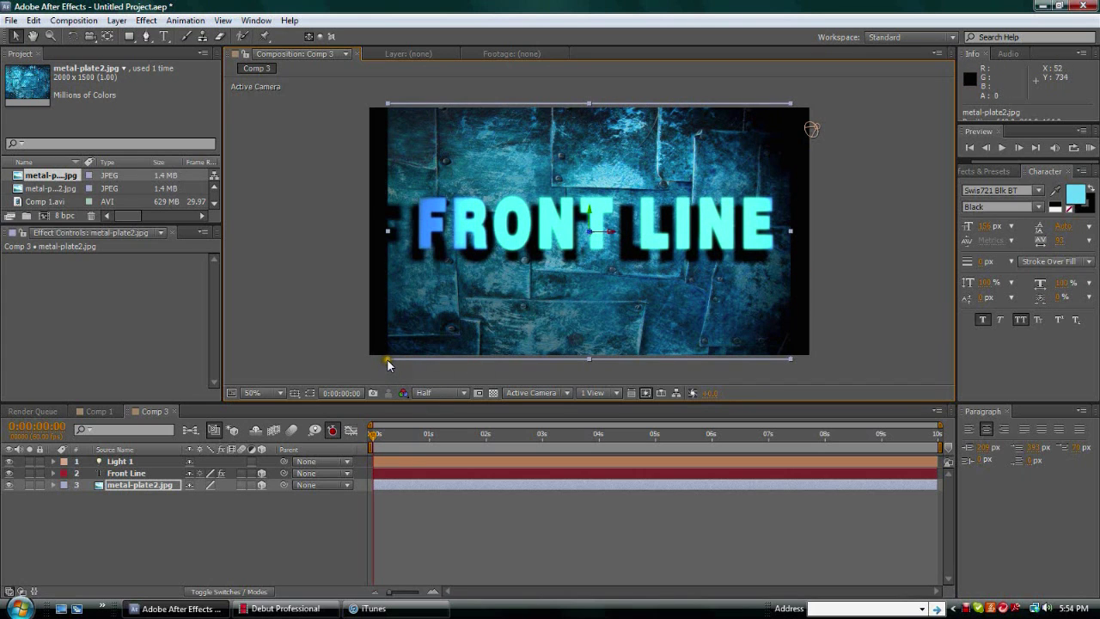
pyautogui.moveTo(386, 359); pyautogui.dragTo(367, 353)
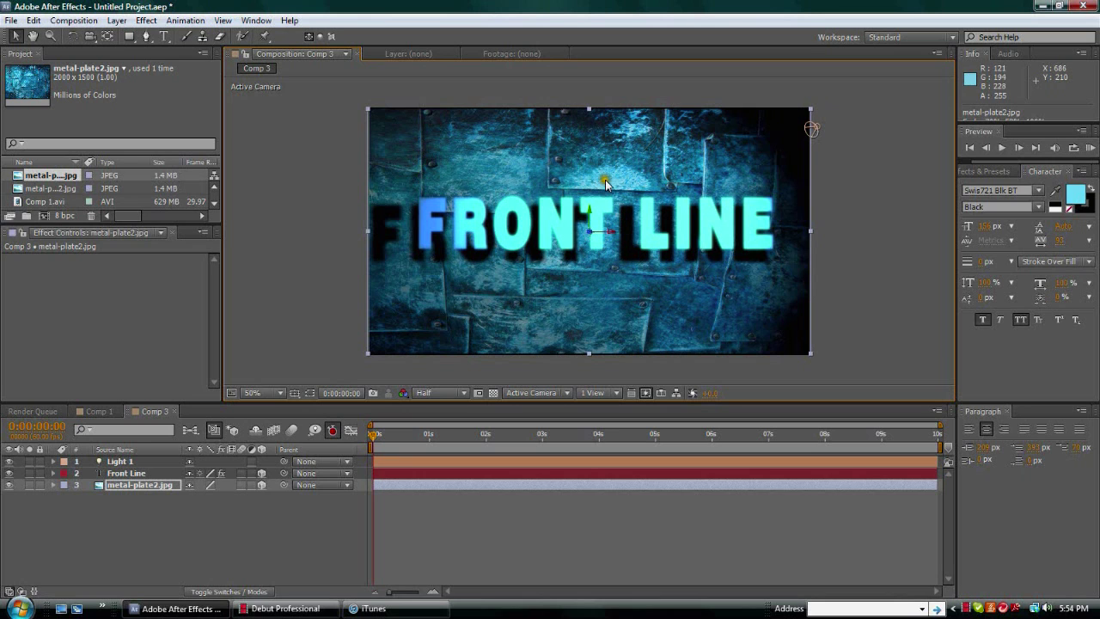
# Add a new two-node camera, Camera 1, with the default custom settings
pyautogui.click(116, 20)
pyautogui.moveTo(142, 36)
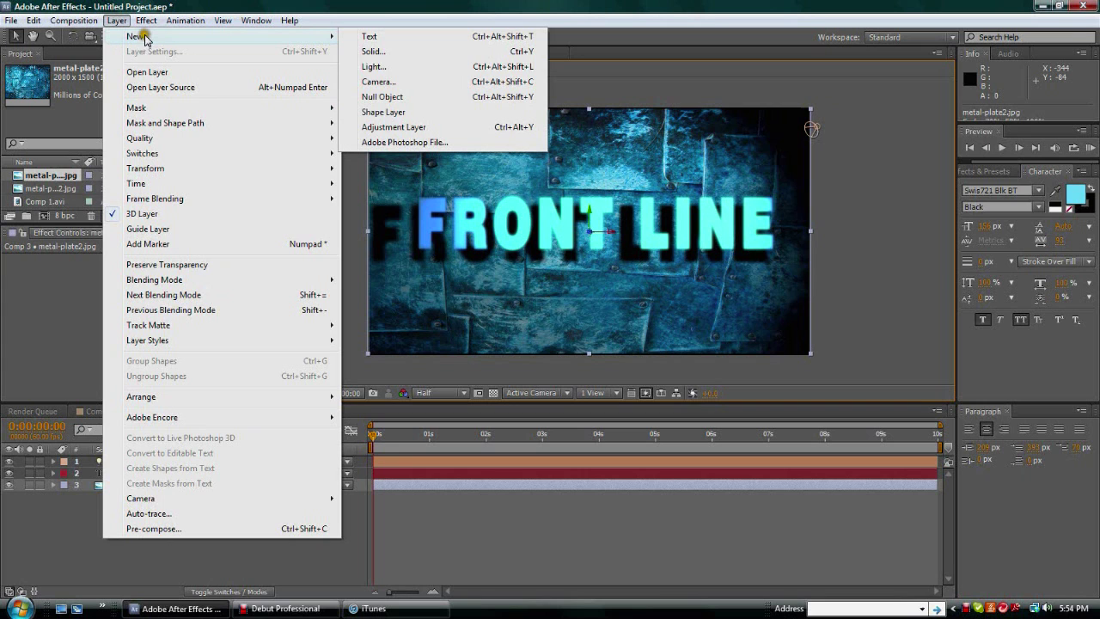
pyautogui.click(419, 81)
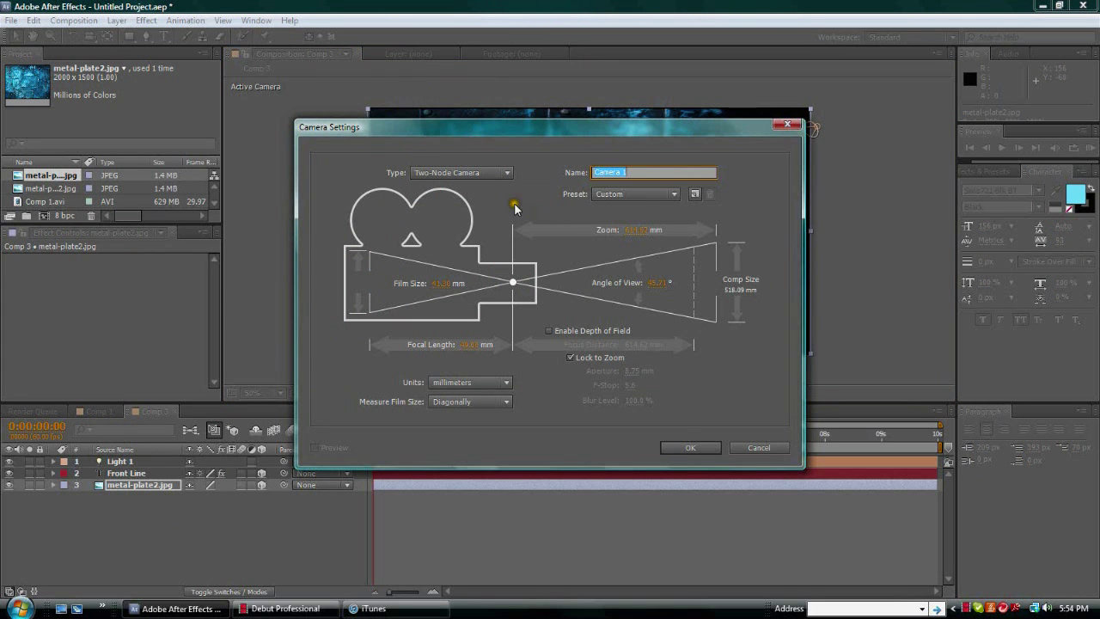
pyautogui.click(711, 447)
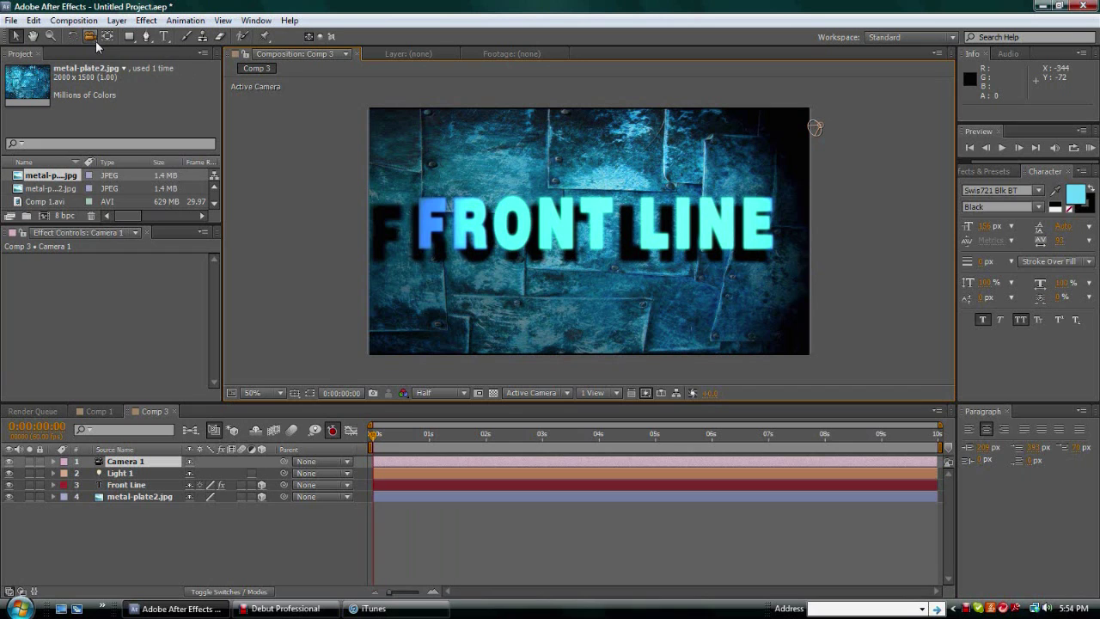
# Orbit Camera 1 at 0 seconds to view the text from its left side, and expand the camera's Transform properties
pyautogui.moveTo(89, 37); pyautogui.dragTo(135, 50)
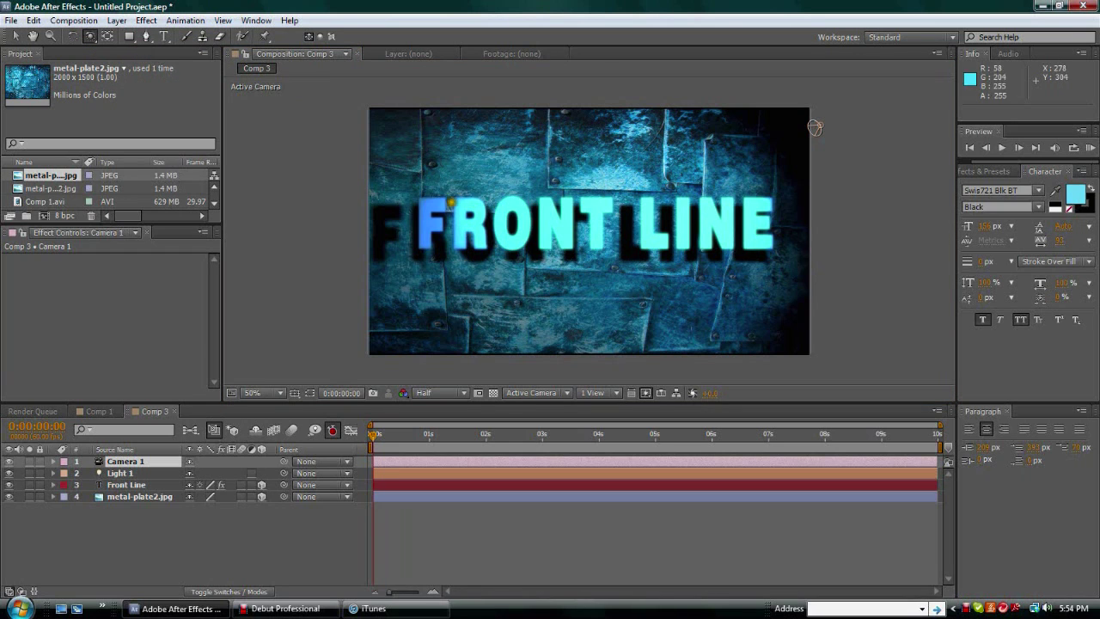
pyautogui.moveTo(563, 218); pyautogui.dragTo(888, 169)
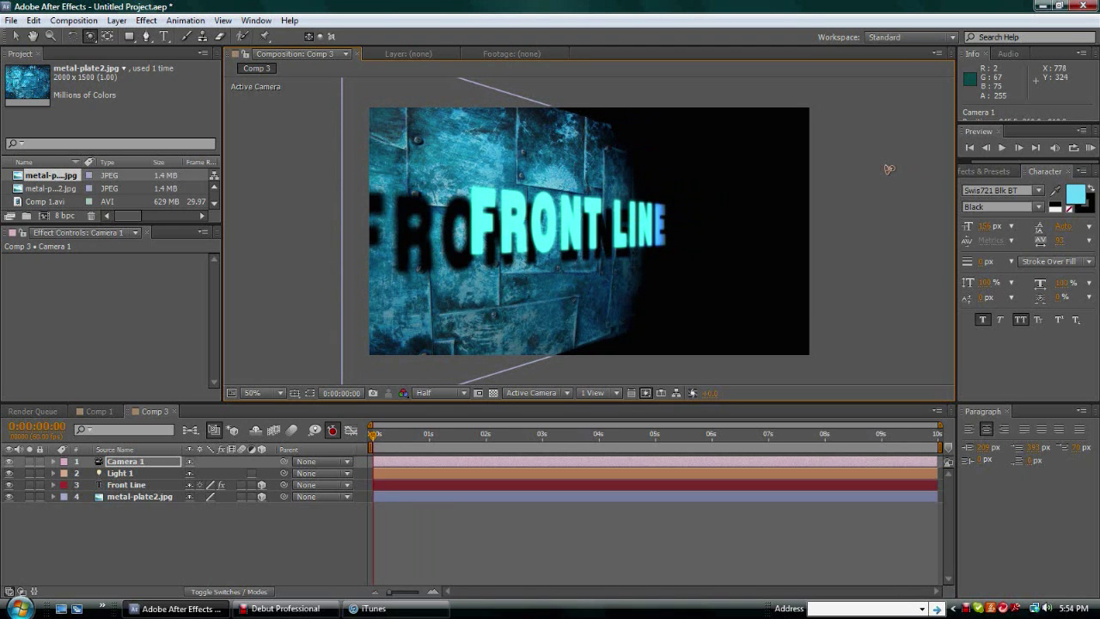
pyautogui.click(52, 462)
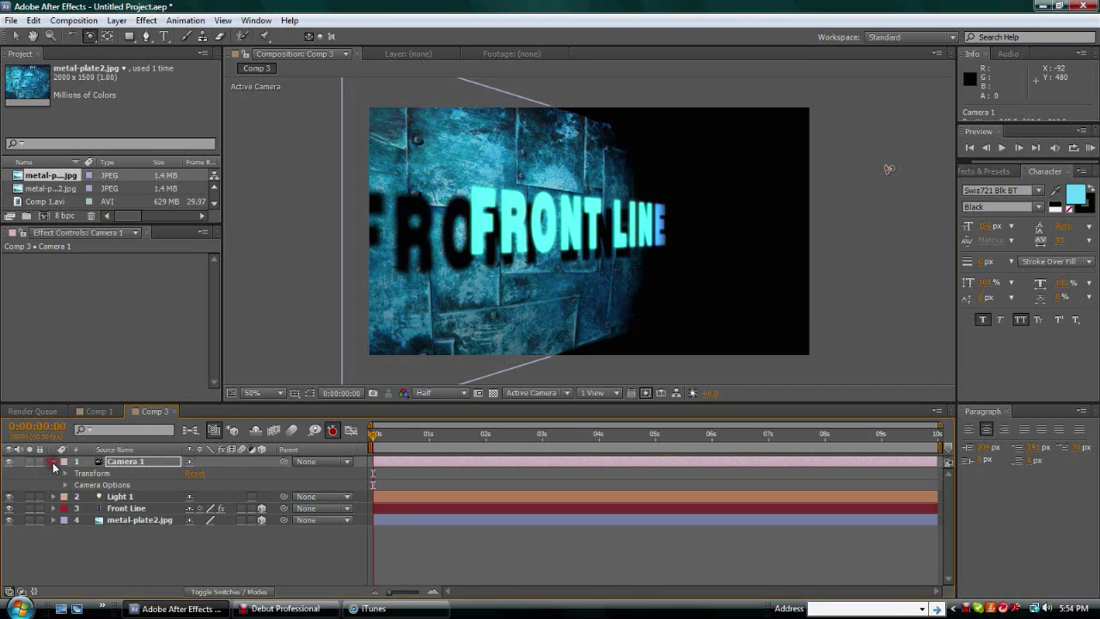
pyautogui.click(64, 472)
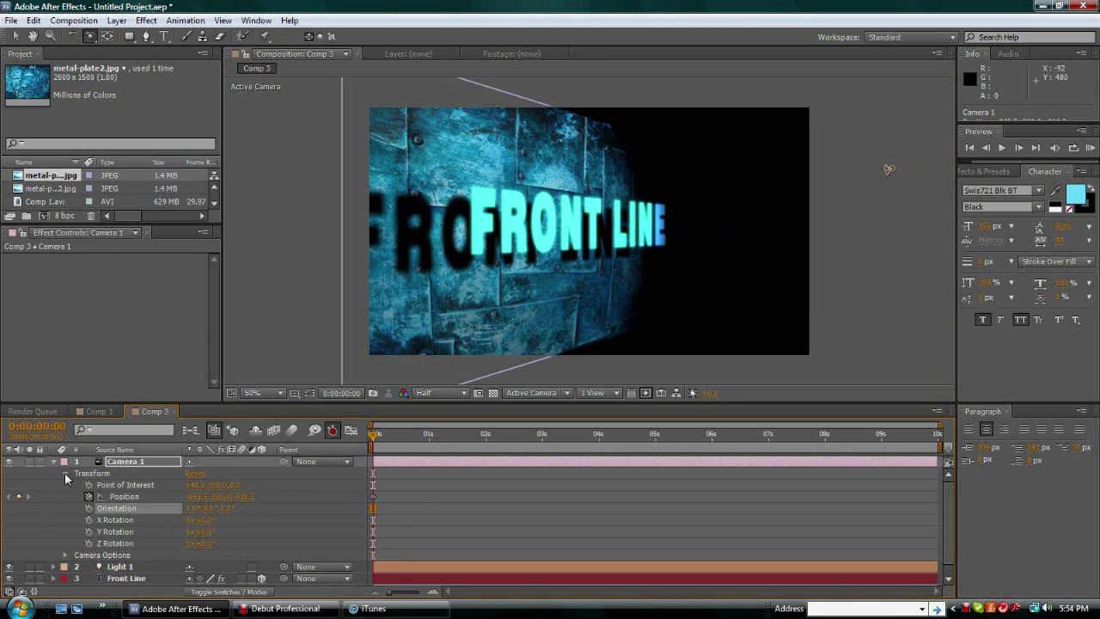
# Orbit Camera 1 to the text's right side at about 5 seconds to keyframe its position, and scrub through the camera move
pyautogui.moveTo(372, 498)
pyautogui.moveTo(372, 430); pyautogui.dragTo(656, 432)
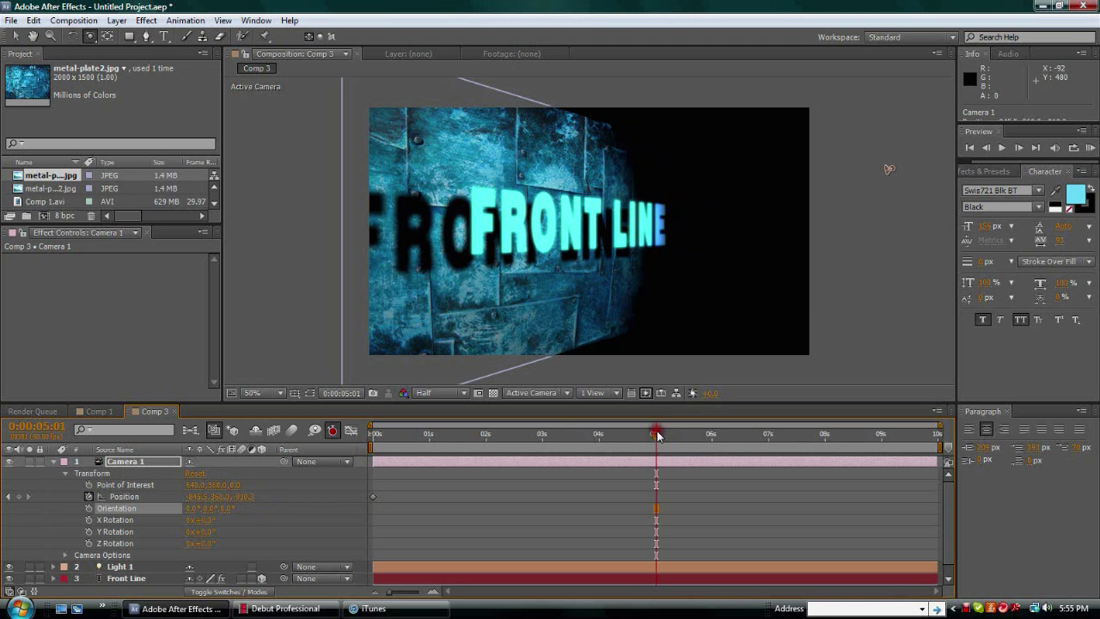
pyautogui.moveTo(693, 221); pyautogui.dragTo(619, 220)
pyautogui.moveTo(893, 168); pyautogui.dragTo(309, 131)
pyautogui.moveTo(336, 131); pyautogui.dragTo(359, 136)
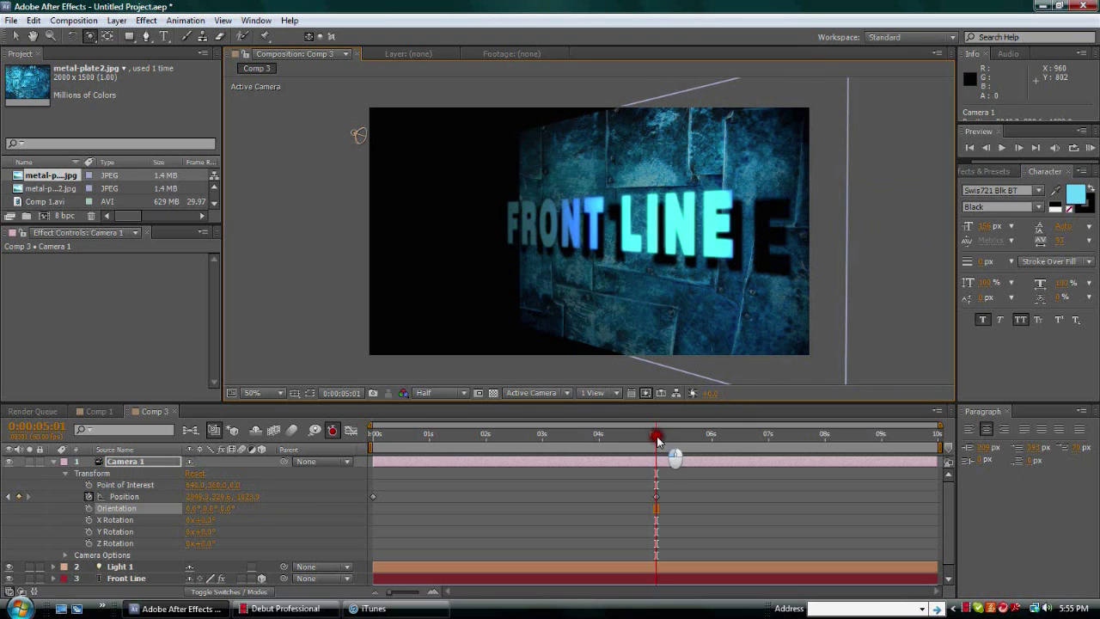
pyautogui.moveTo(494, 430); pyautogui.dragTo(371, 430)
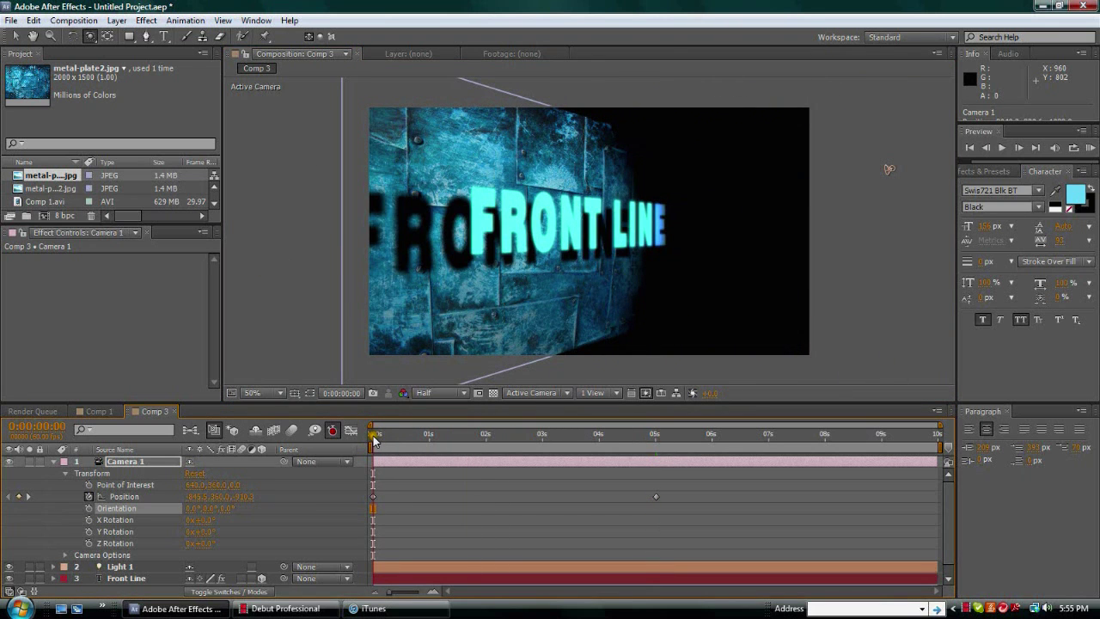
pyautogui.moveTo(374, 438); pyautogui.dragTo(655, 445)
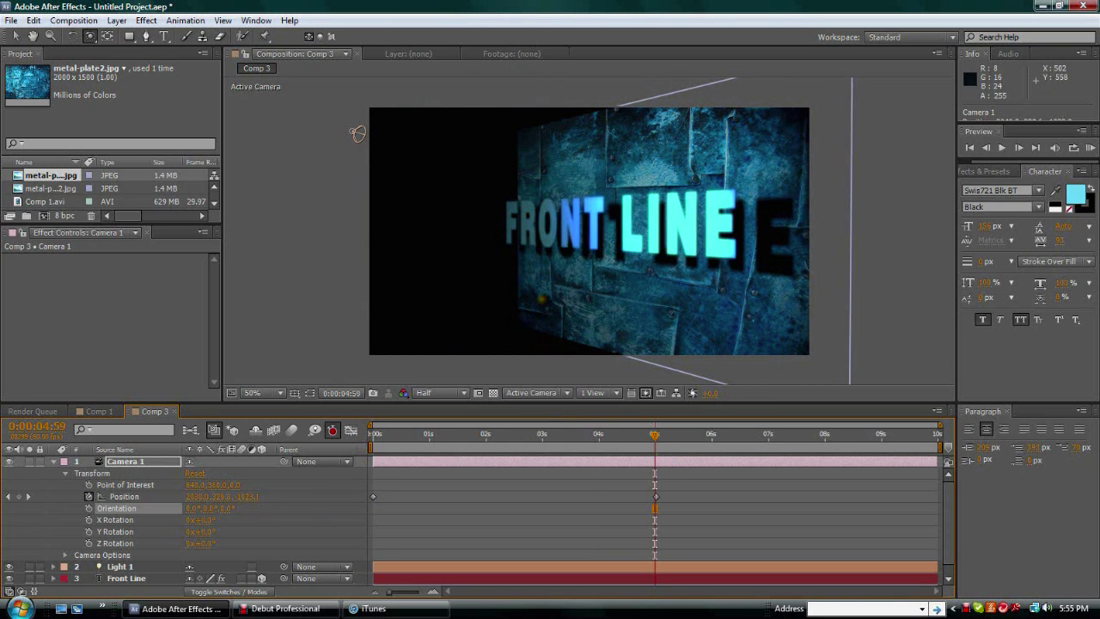
pyautogui.scroll(2, 585, 347)
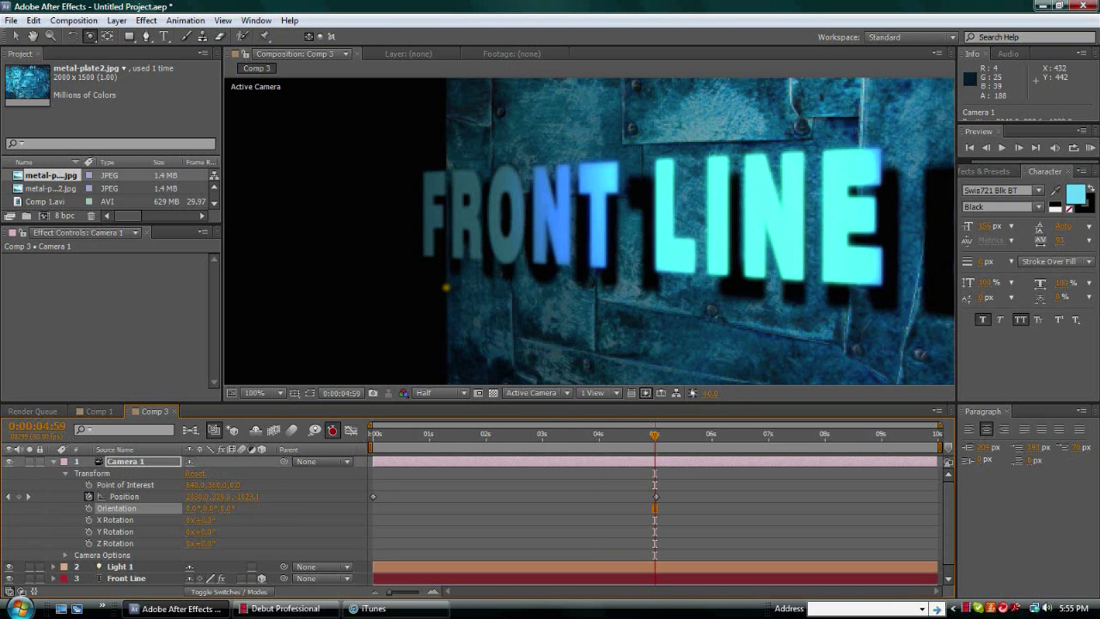
# Collapse Camera 1's properties and add the Motion Tile effect to the metal-plate2.jpg layer
pyautogui.scroll(-2, 412, 361)
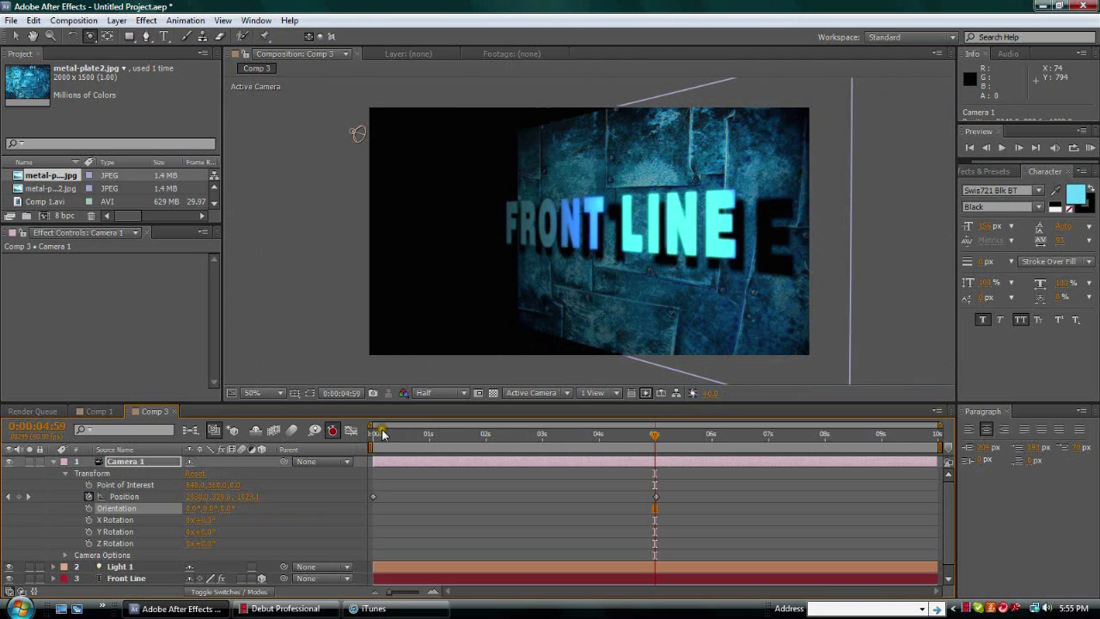
pyautogui.click(54, 462)
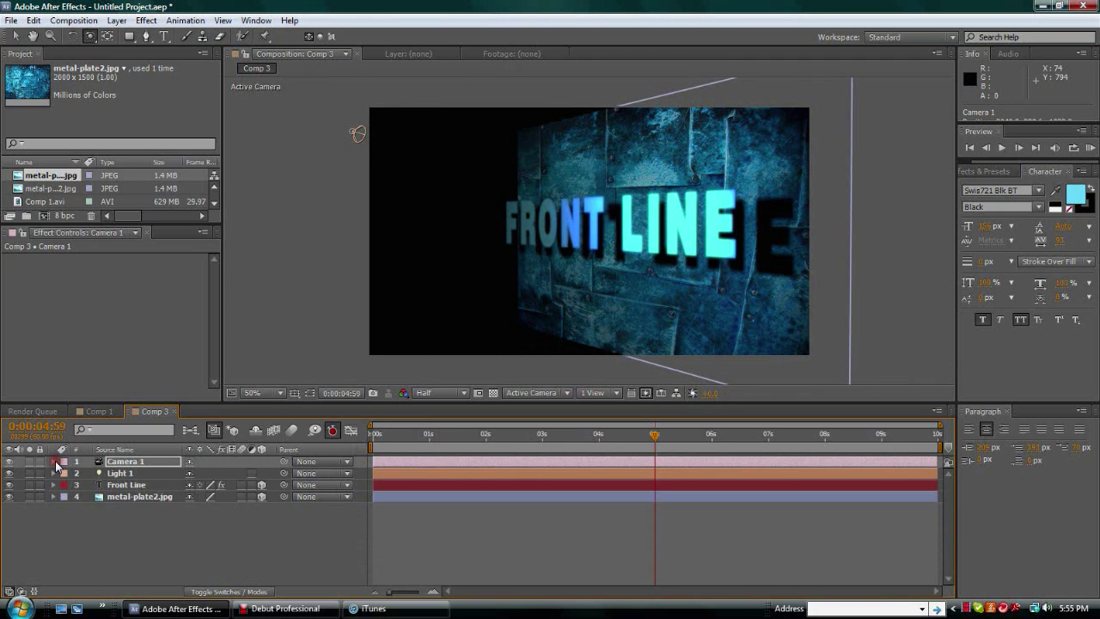
pyautogui.click(129, 497)
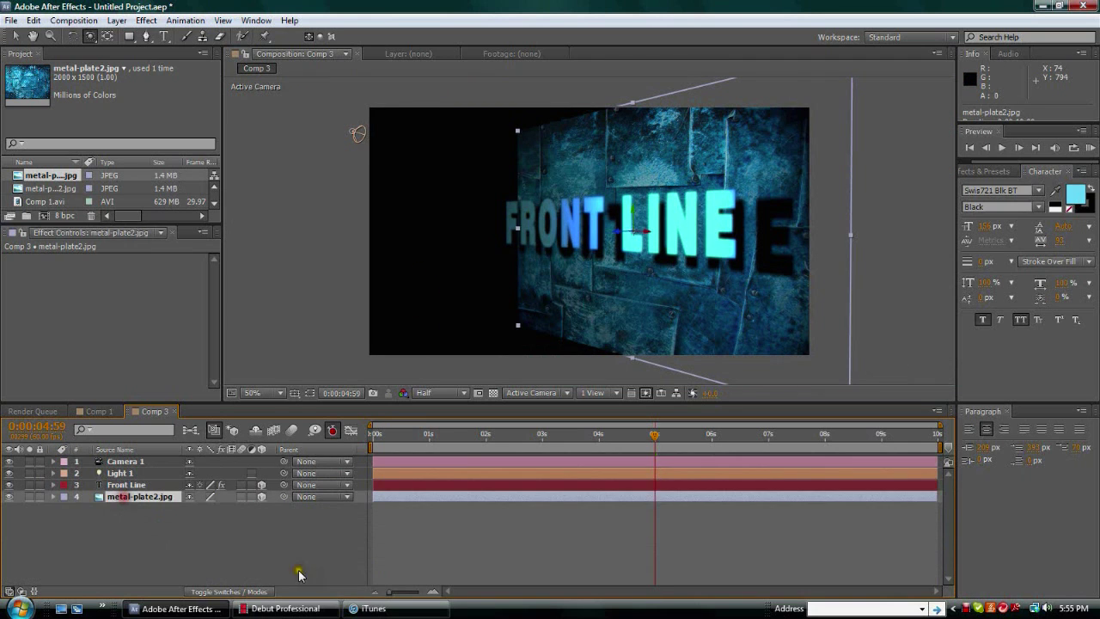
pyautogui.click(148, 21)
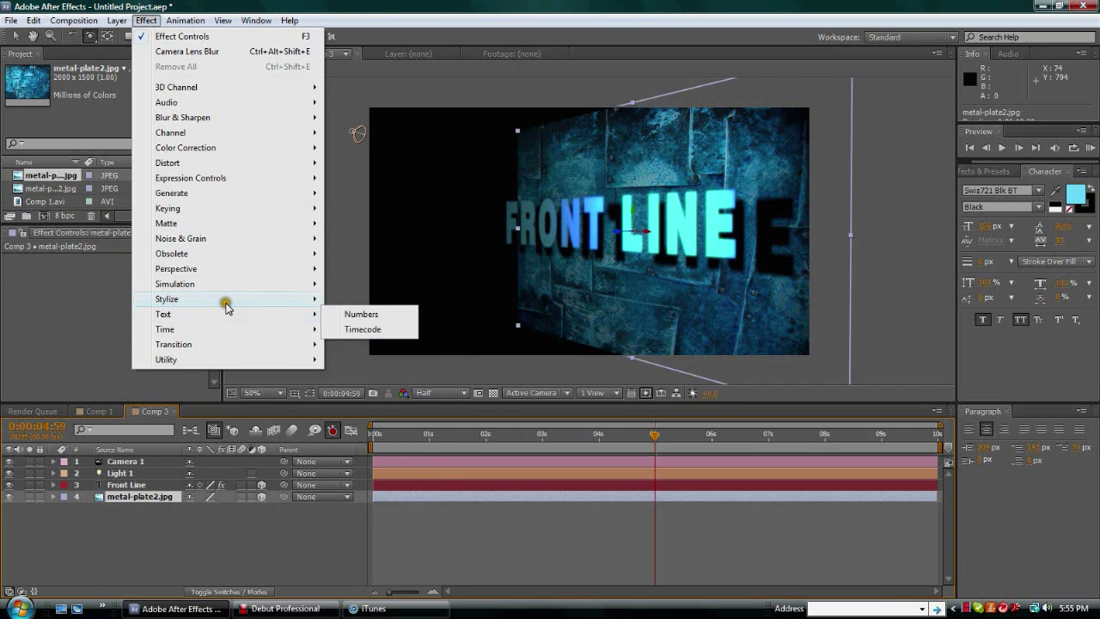
pyautogui.moveTo(228, 302)
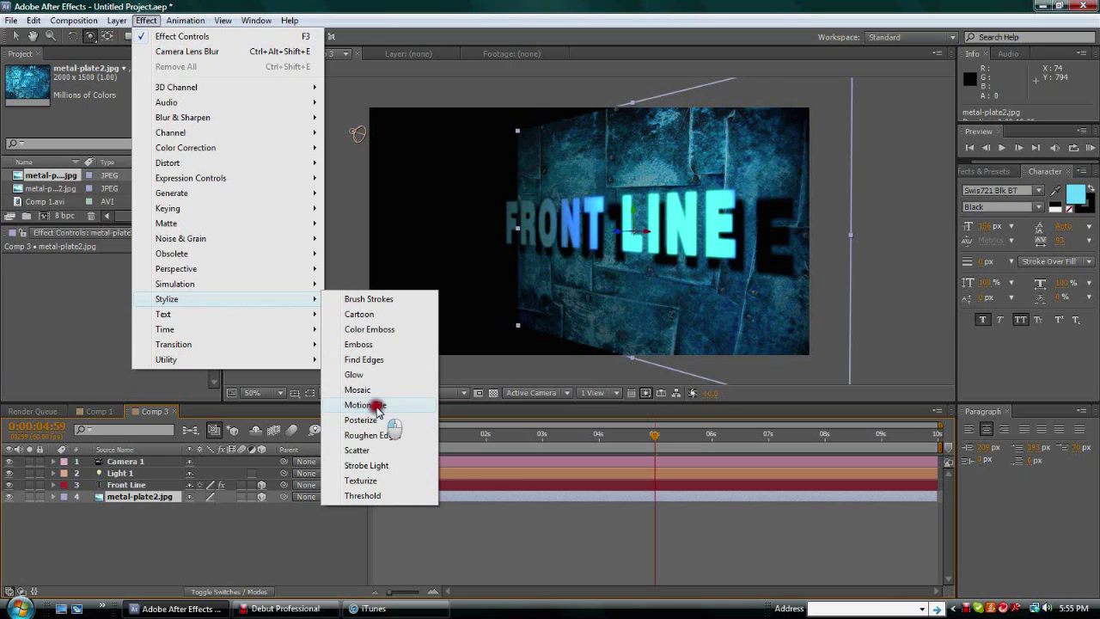
pyautogui.click(376, 404)
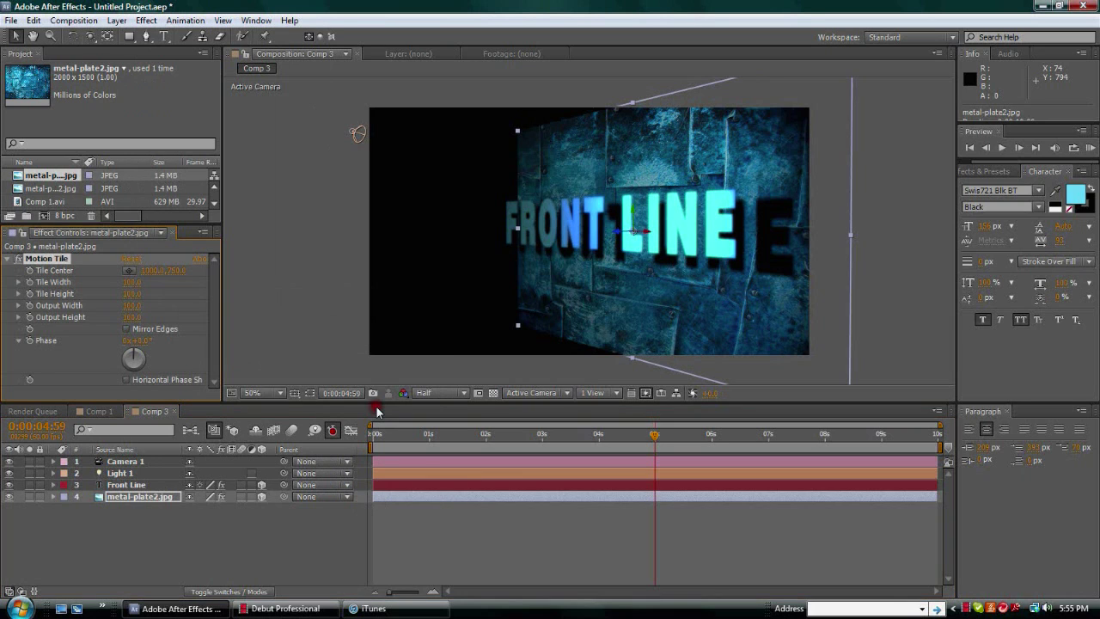
# Set Motion Tile's Output Width and Output Height to 500 and enable Mirror Edges, checking the extended plate edge up close
pyautogui.click(142, 302)
pyautogui.write('500')
pyautogui.press('Tab')
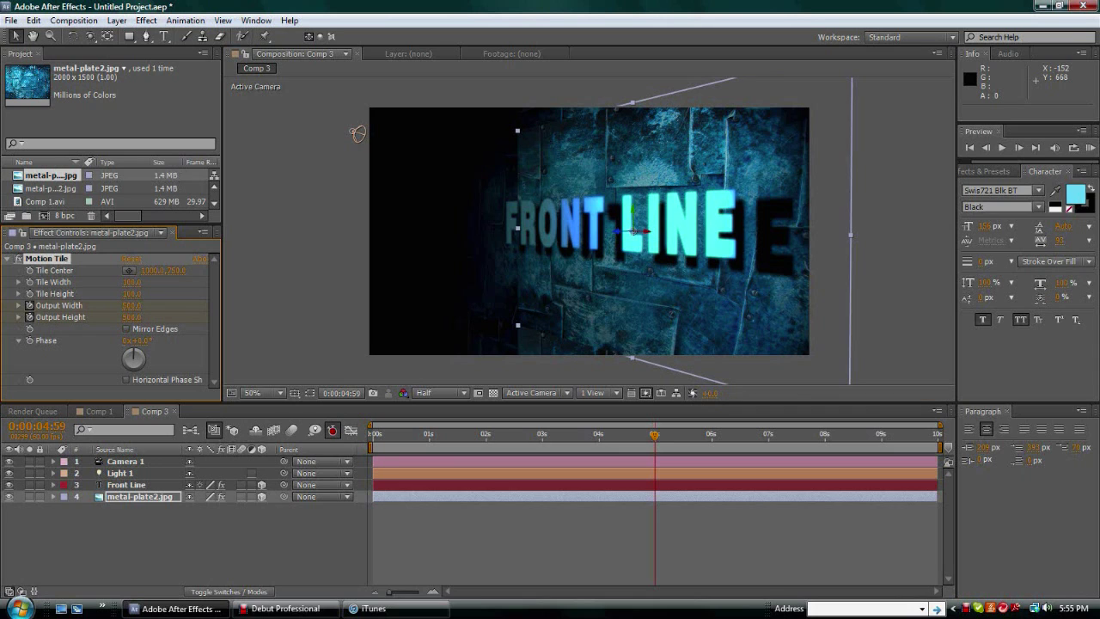
pyautogui.click(127, 328)
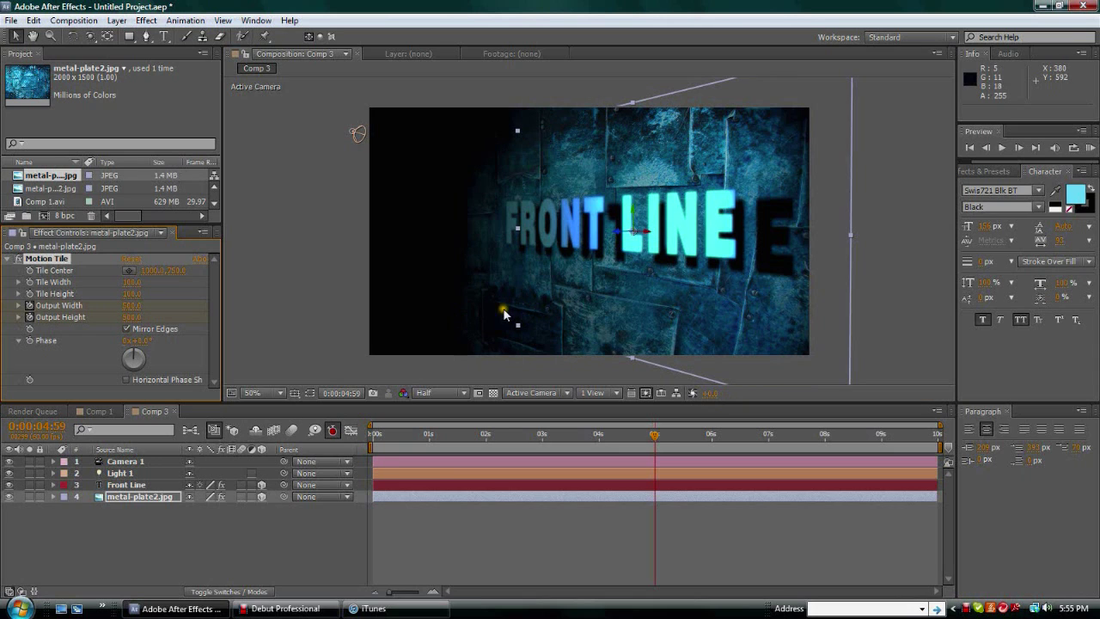
pyautogui.press('.')
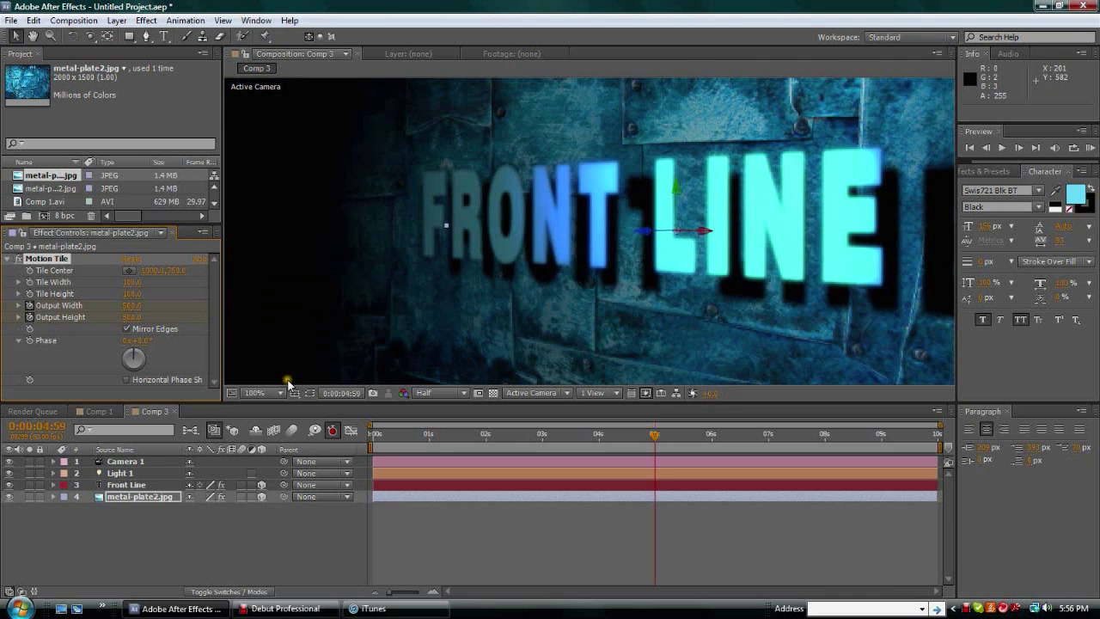
pyautogui.press(',')
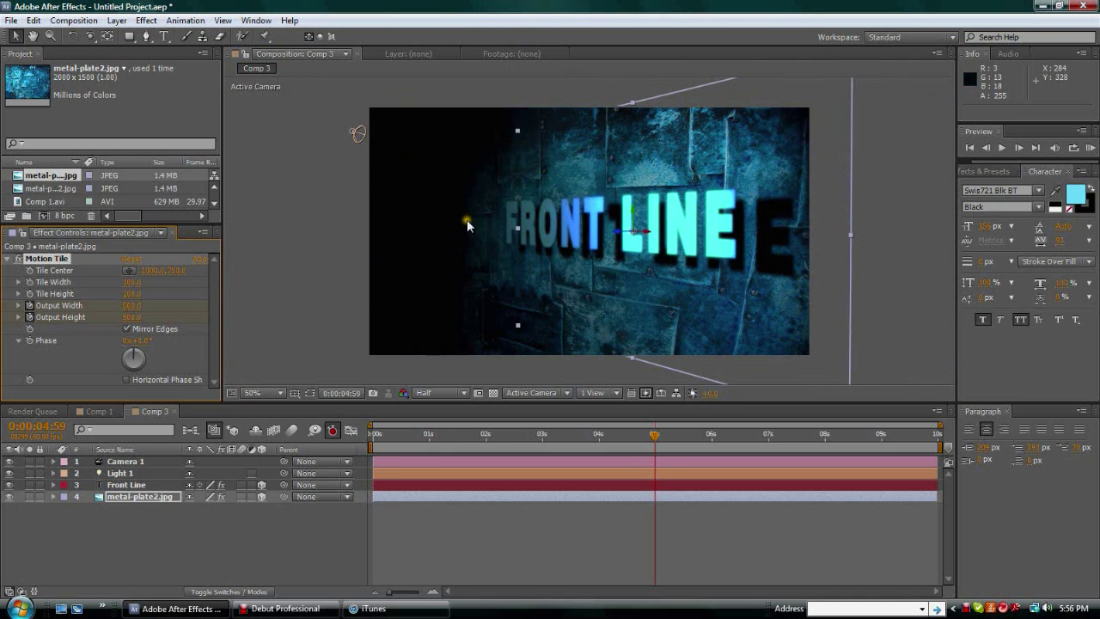
# Orbit Camera 1 at 6 seconds to face the text almost head-on, and scrub between about 5 and 6 seconds to check the move
pyautogui.moveTo(658, 440)
pyautogui.mouseDown()
pyautogui.moveTo(372, 444)
pyautogui.moveTo(663, 434)
pyautogui.moveTo(653, 437)
pyautogui.mouseUp()
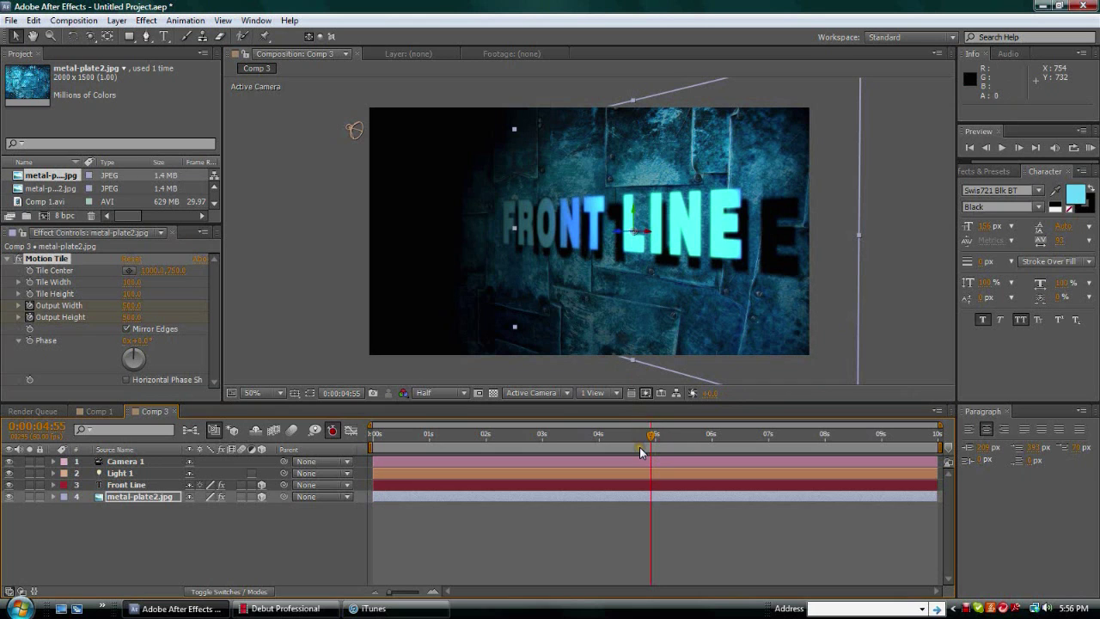
pyautogui.moveTo(653, 439); pyautogui.dragTo(656, 440)
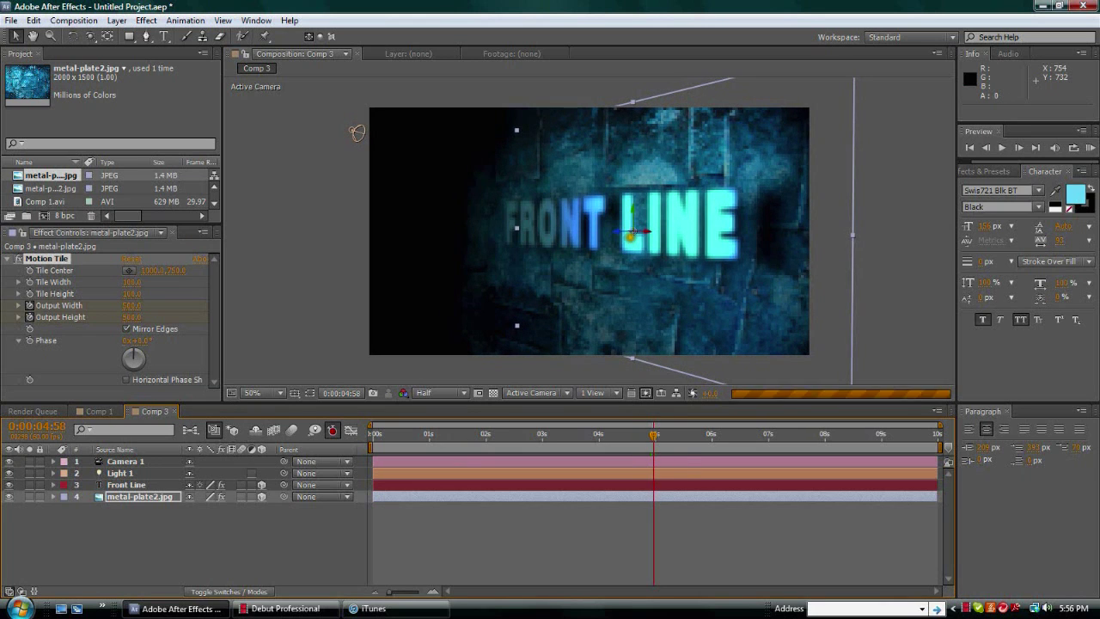
pyautogui.click(91, 37)
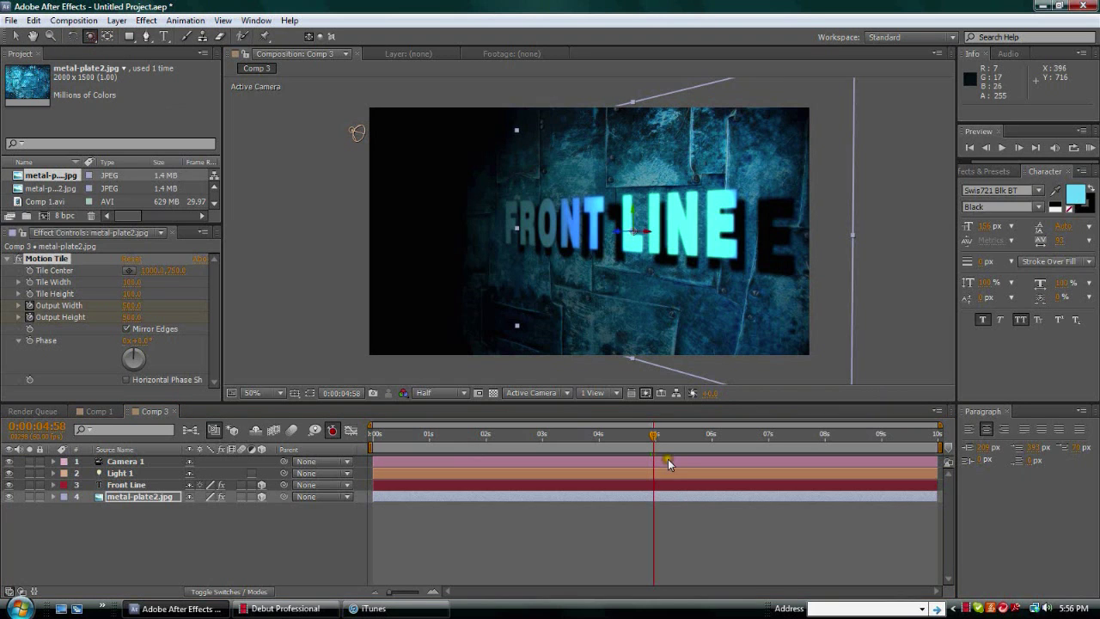
pyautogui.moveTo(659, 440); pyautogui.dragTo(713, 434)
pyautogui.moveTo(601, 244); pyautogui.dragTo(636, 242)
pyautogui.moveTo(379, 138); pyautogui.dragTo(818, 135)
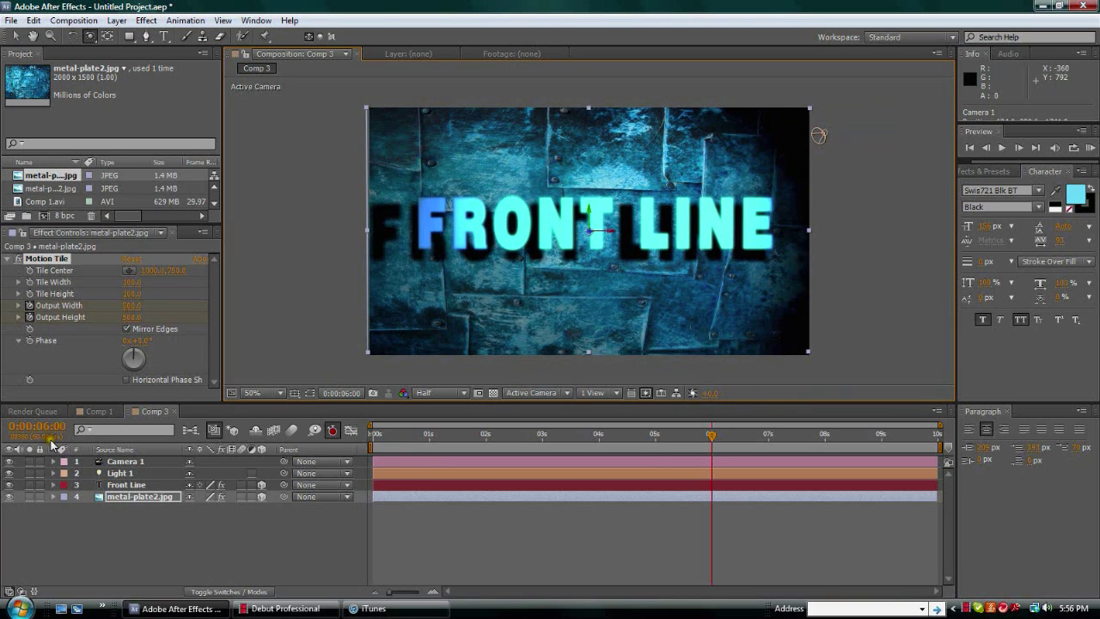
pyautogui.moveTo(722, 445); pyautogui.dragTo(651, 442)
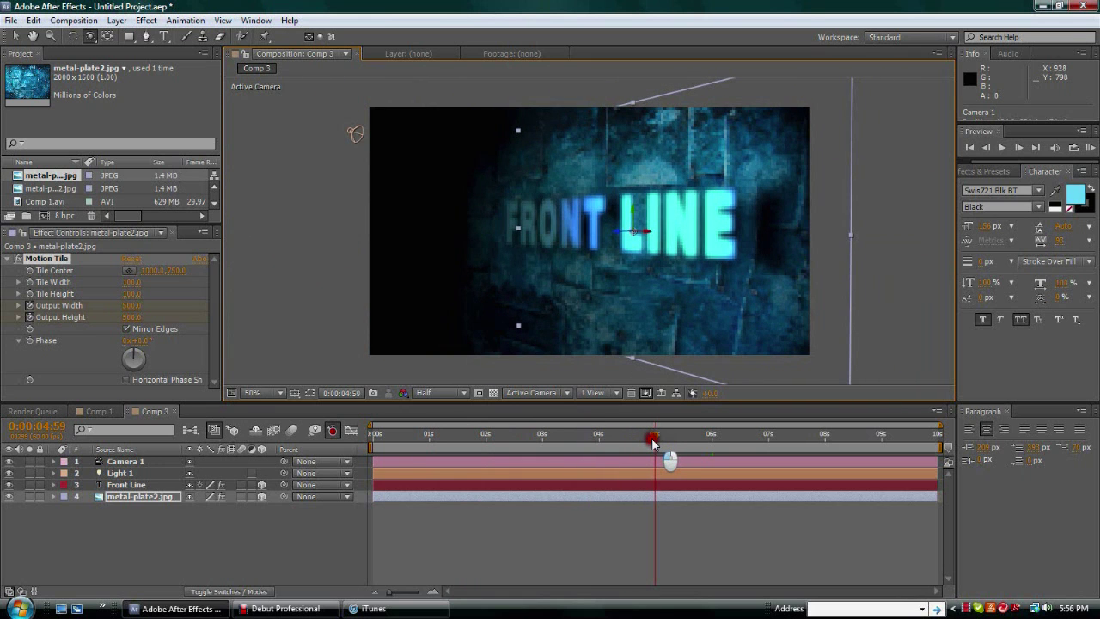
pyautogui.moveTo(651, 438); pyautogui.dragTo(707, 439)
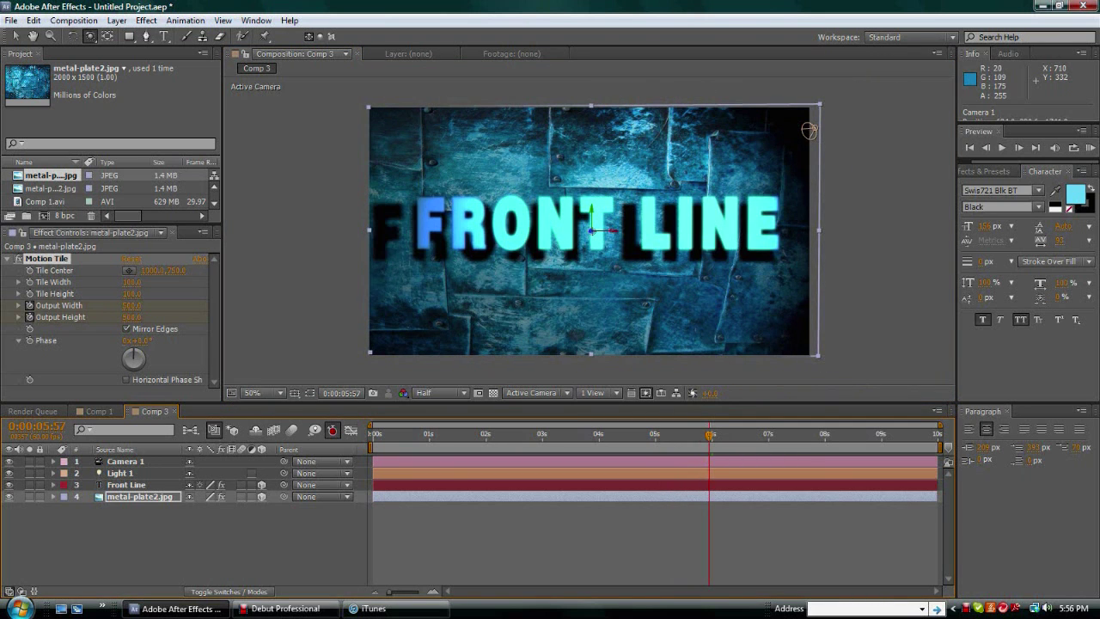
# Shorten the Comp 3 work area to end at 6 seconds and scrub back to 0:00:05:20
pyautogui.moveTo(939, 447); pyautogui.dragTo(713, 398)
pyautogui.moveTo(712, 436); pyautogui.dragTo(673, 435)
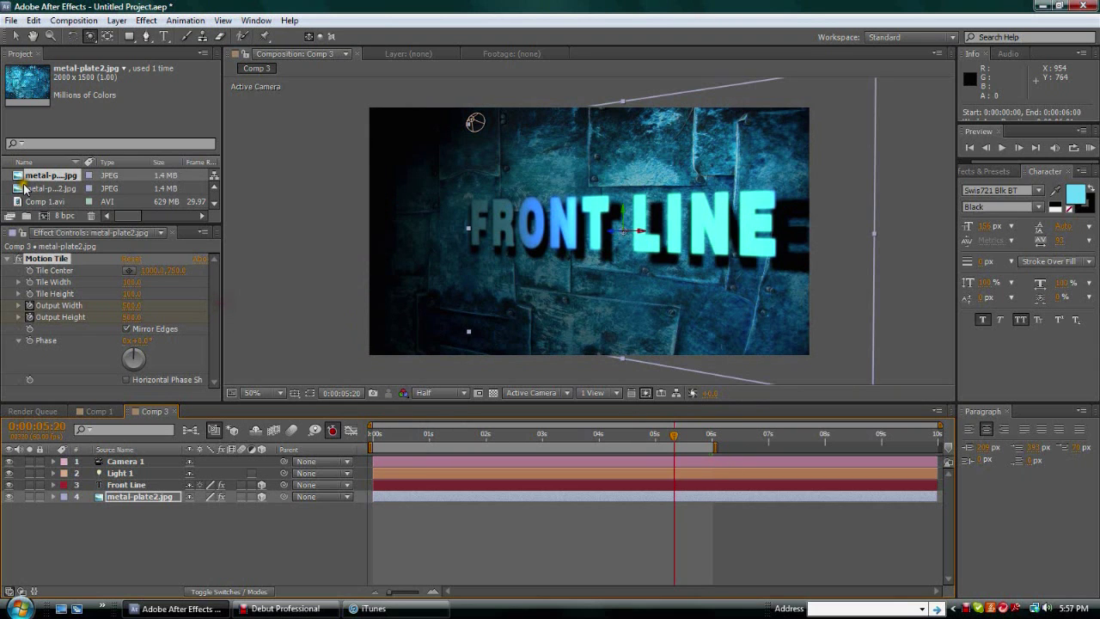
# Open the Comp 1.avi footage from the project to view the rendered title
pyautogui.click(48, 201)
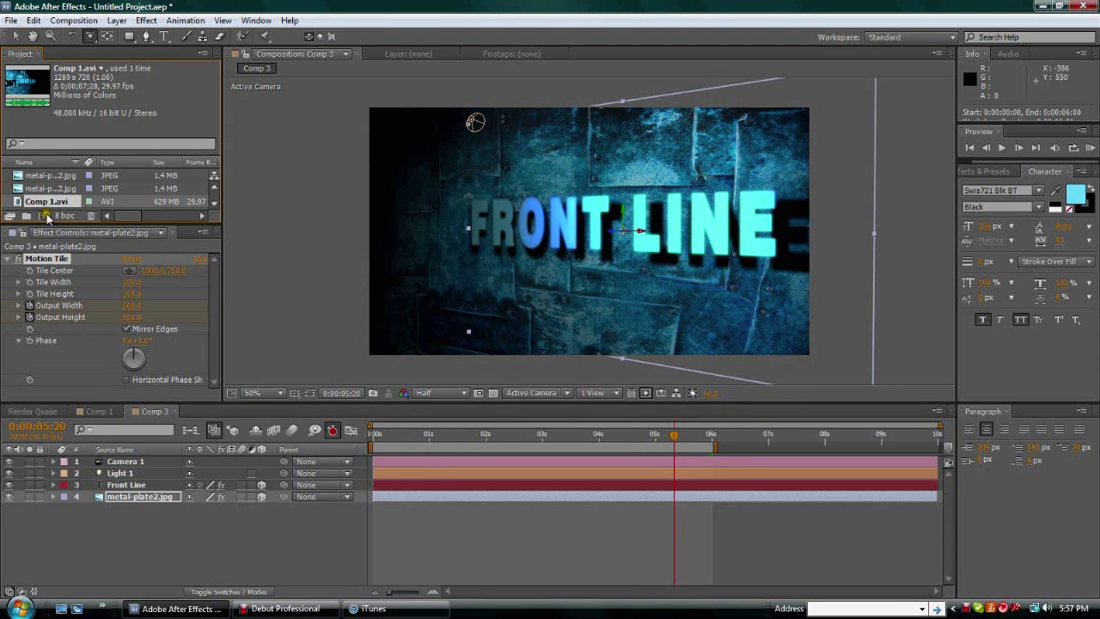
pyautogui.doubleClick(53, 201)
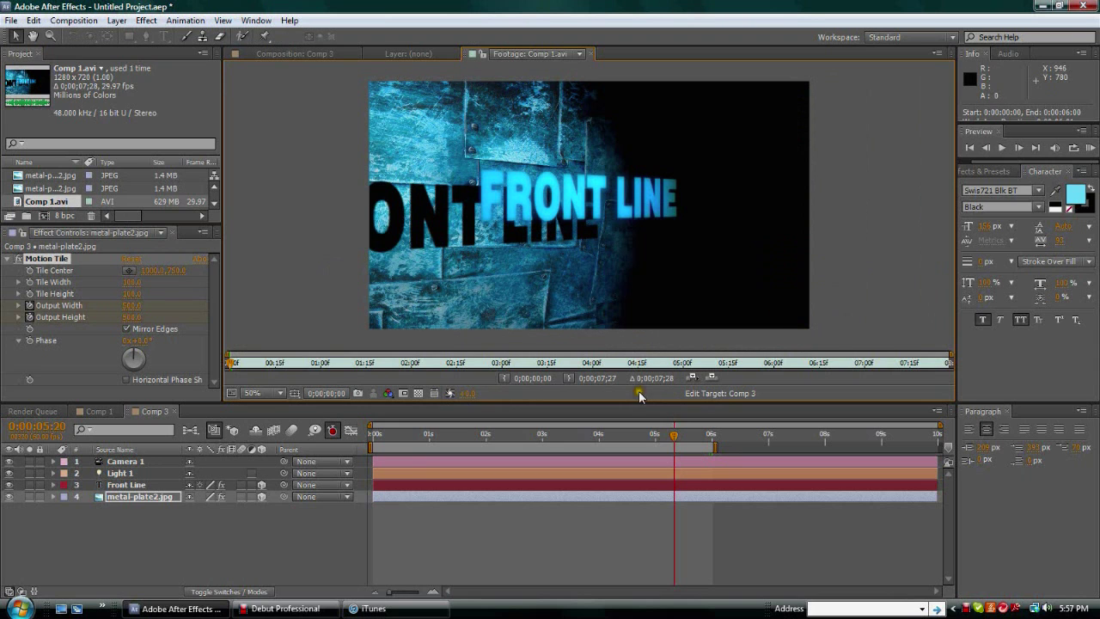
# Return to Comp 3 and end its work area at 0:00:05:59
pyautogui.moveTo(675, 441); pyautogui.dragTo(712, 439)
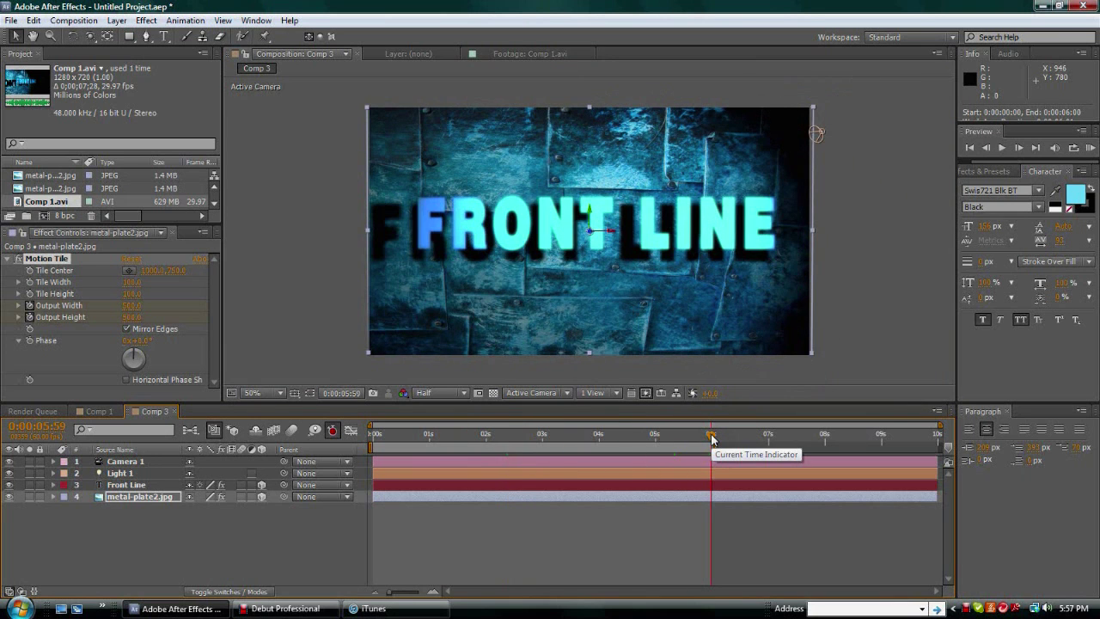
pyautogui.press('n')
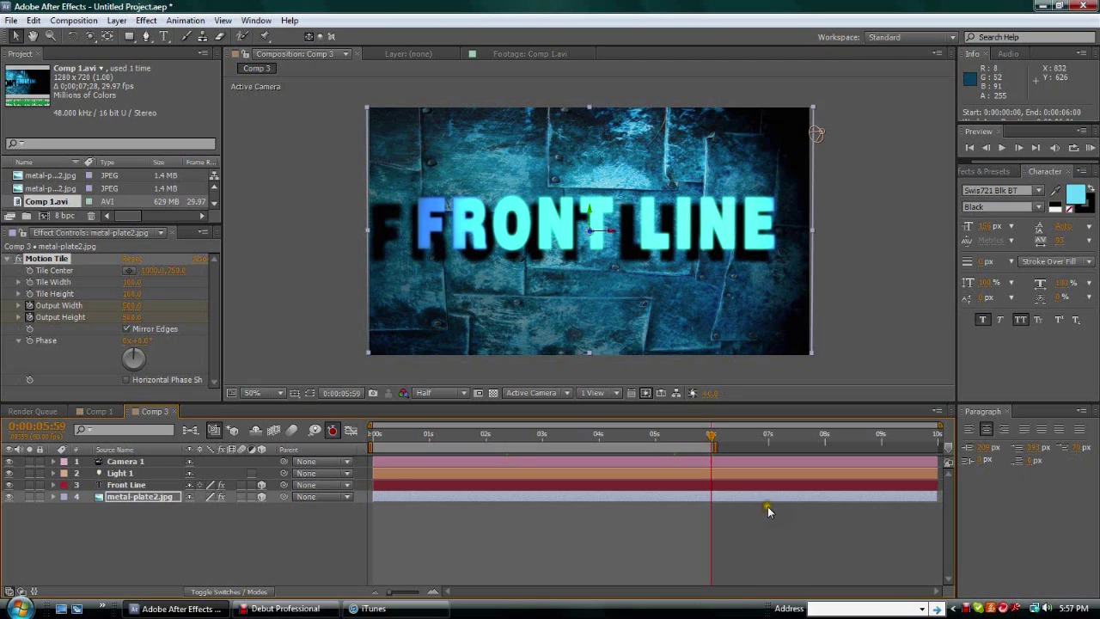